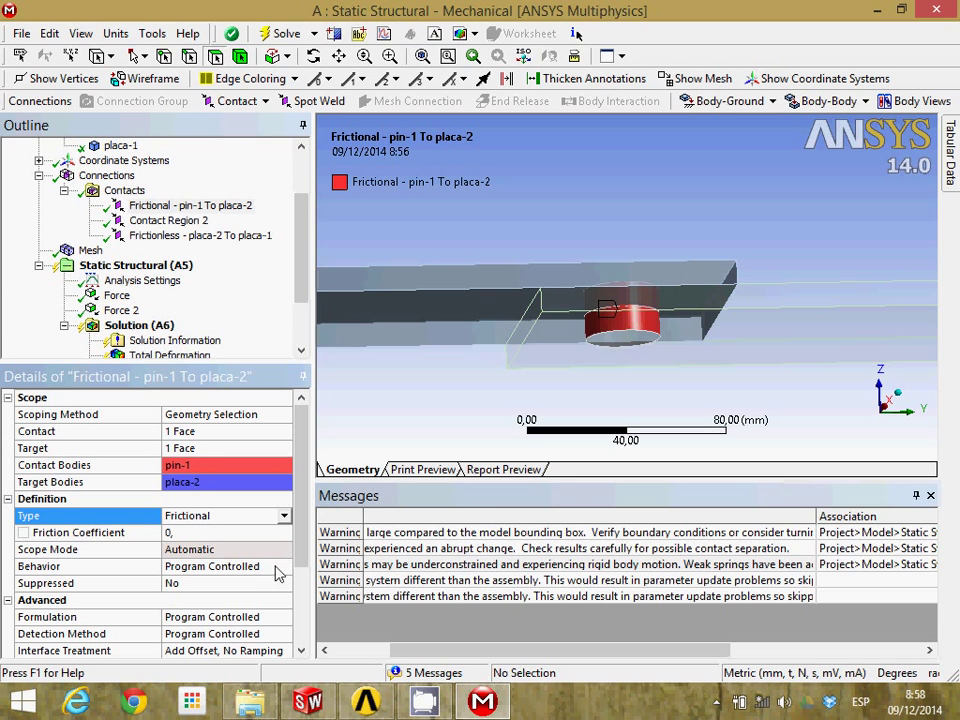
Set the contact type to Rough for both the pin-1 to placa-2 contact and Contact Region 2 (pin-1 to placa-1)
click(285, 516)
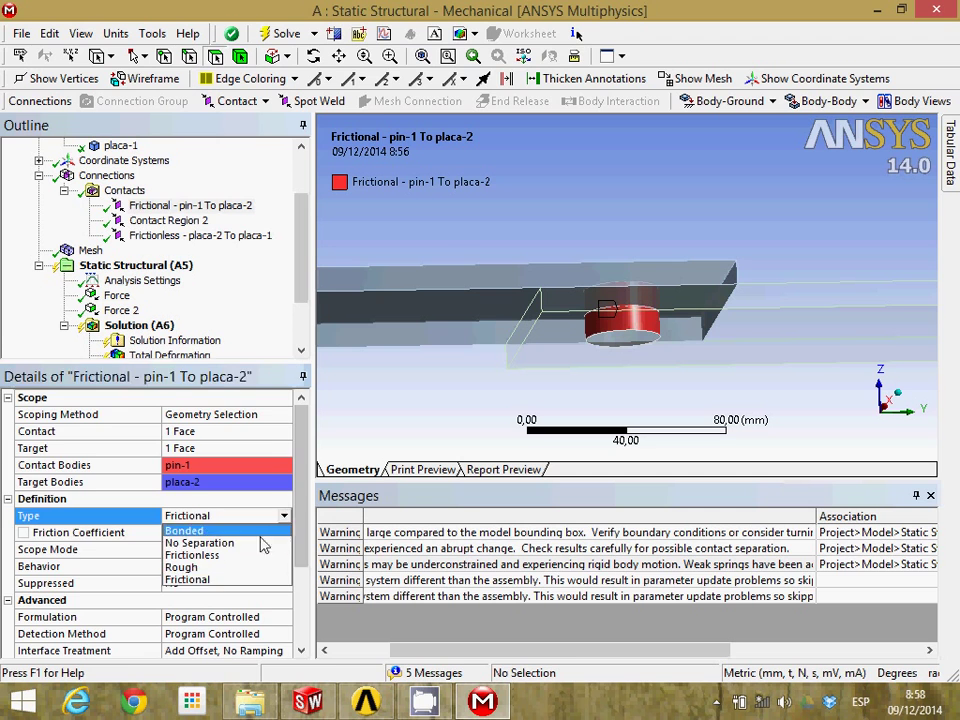
click(240, 571)
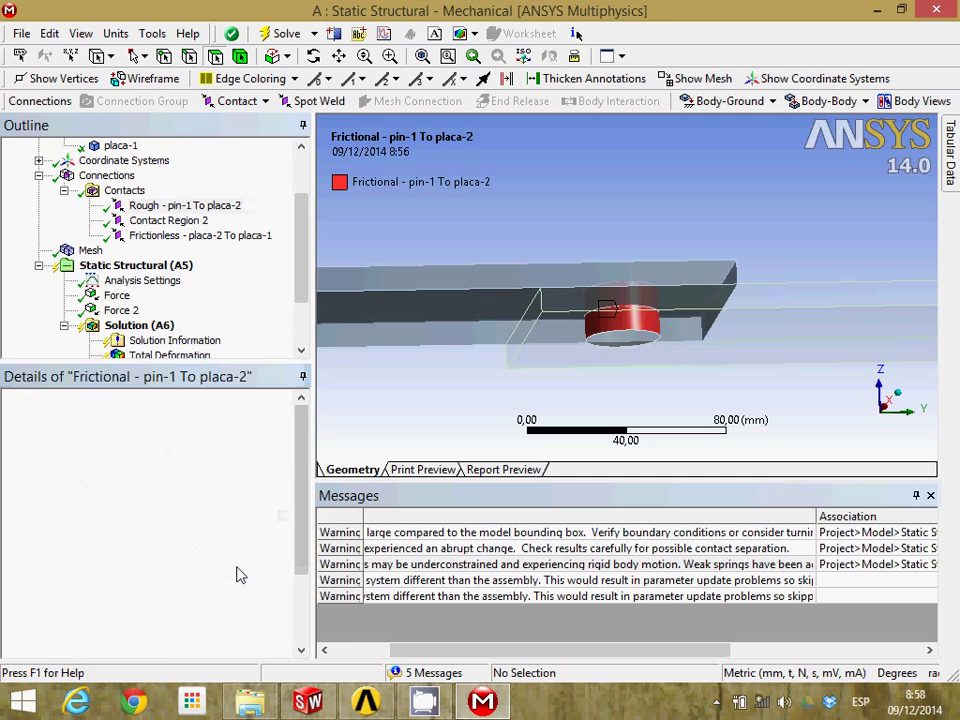
click(166, 220)
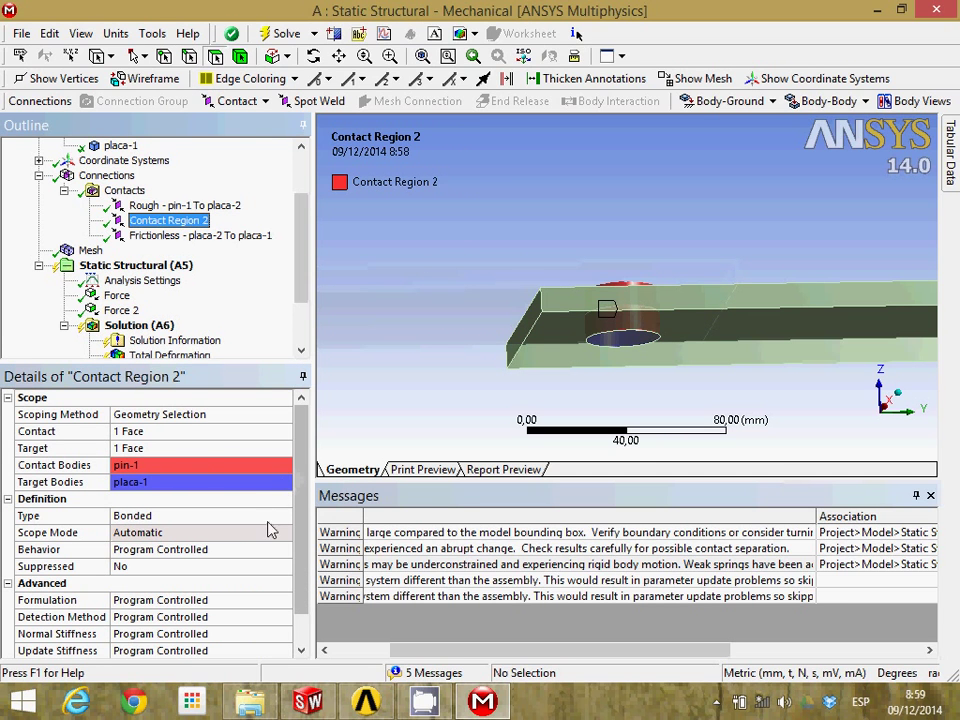
click(276, 516)
click(276, 516)
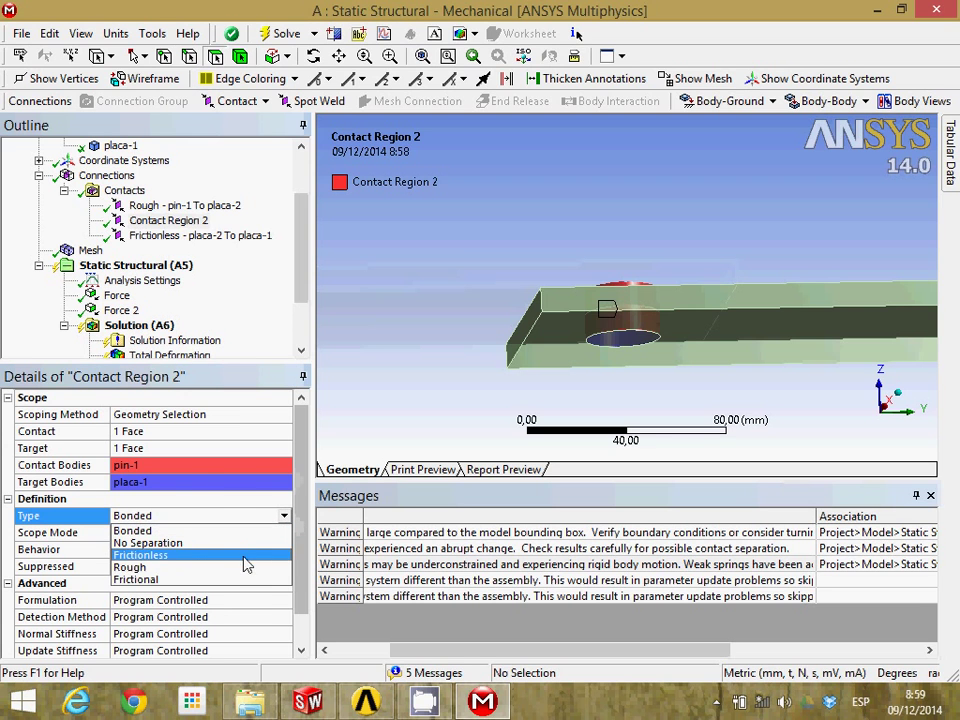
click(236, 569)
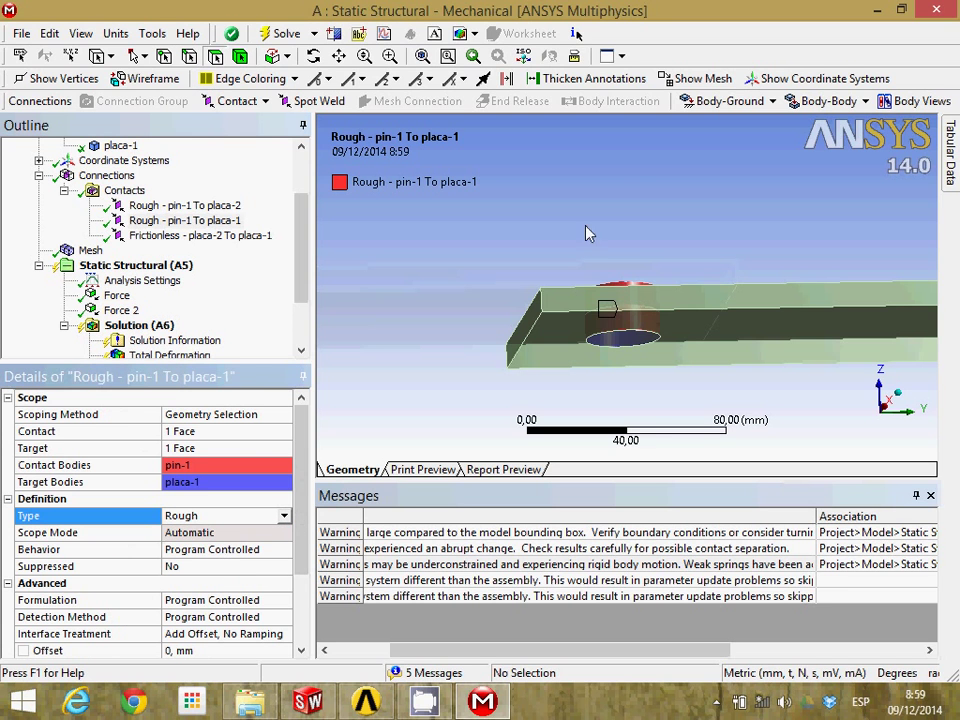
middle_drag(695, 160, 699, 220)
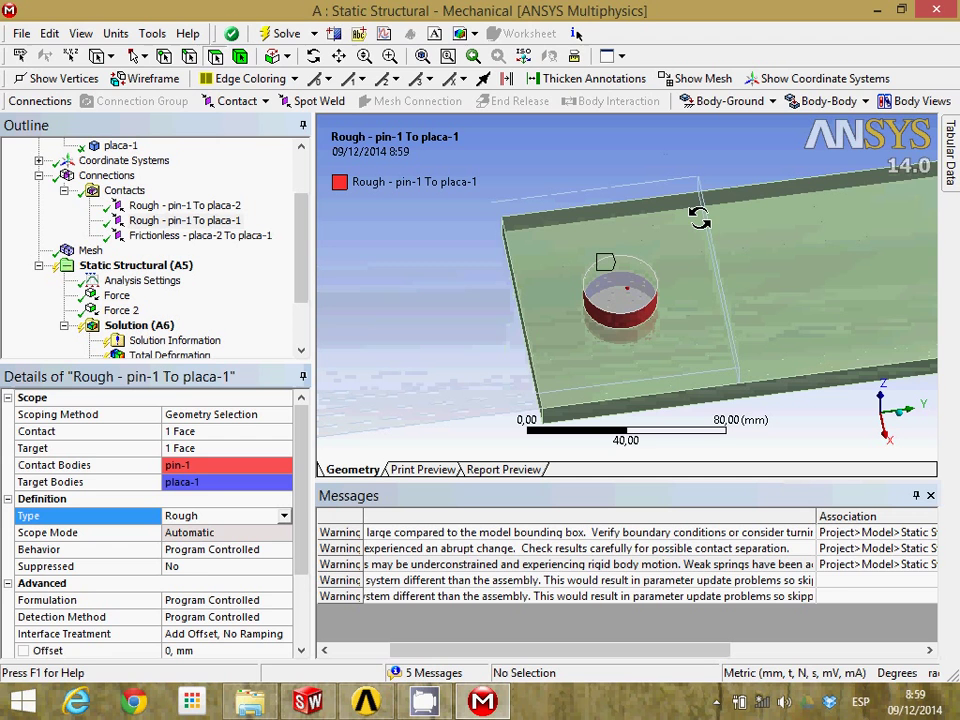
Solve the analysis with both pin contacts set to Rough and enlarge the message list to read it
click(278, 36)
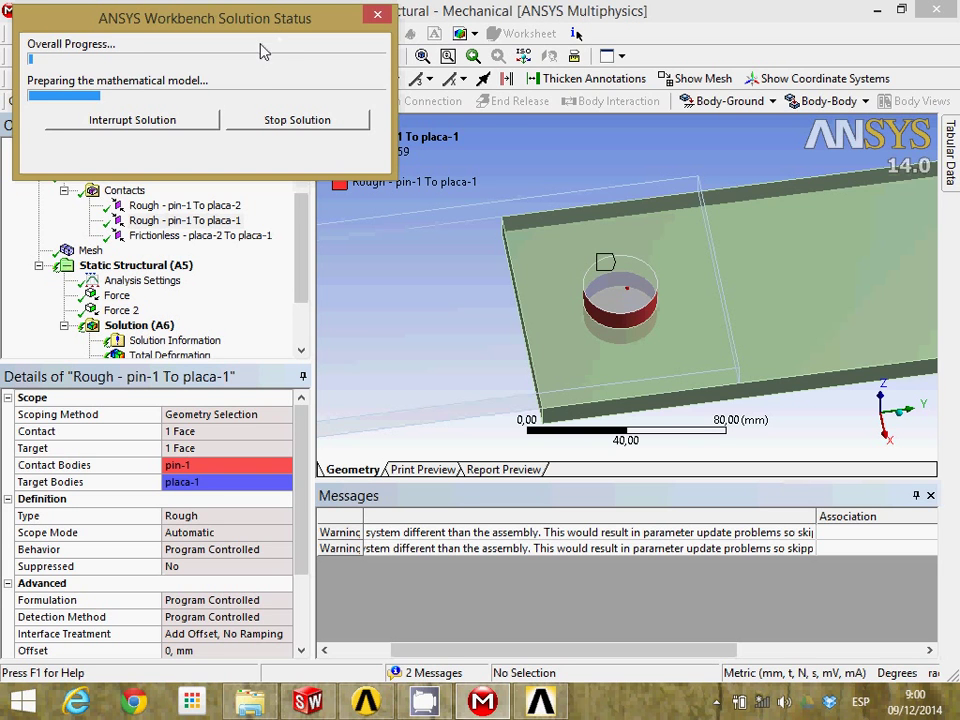
drag(154, 30, 269, 58)
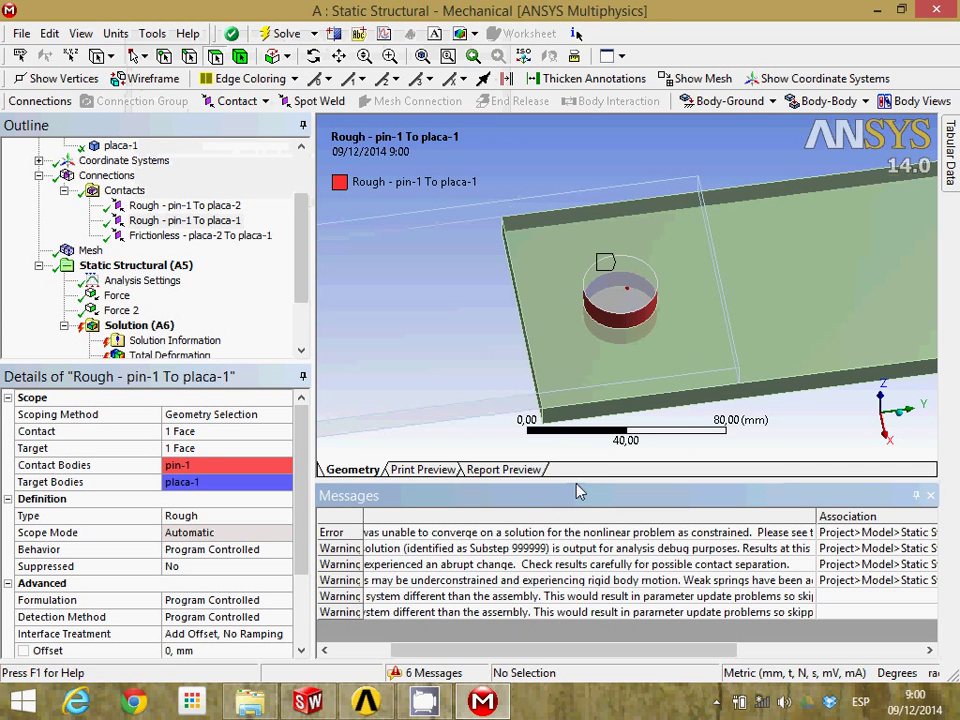
drag(585, 481, 601, 362)
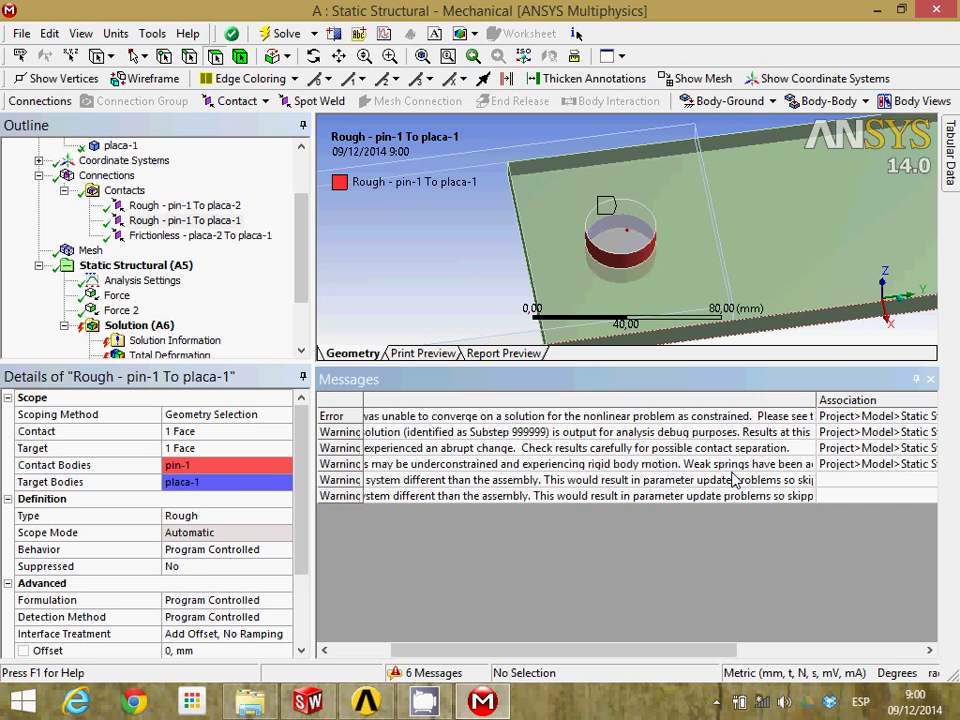
Set the magnitudes of Force 2 and Force to 5000 N each
drag(300, 272, 303, 305)
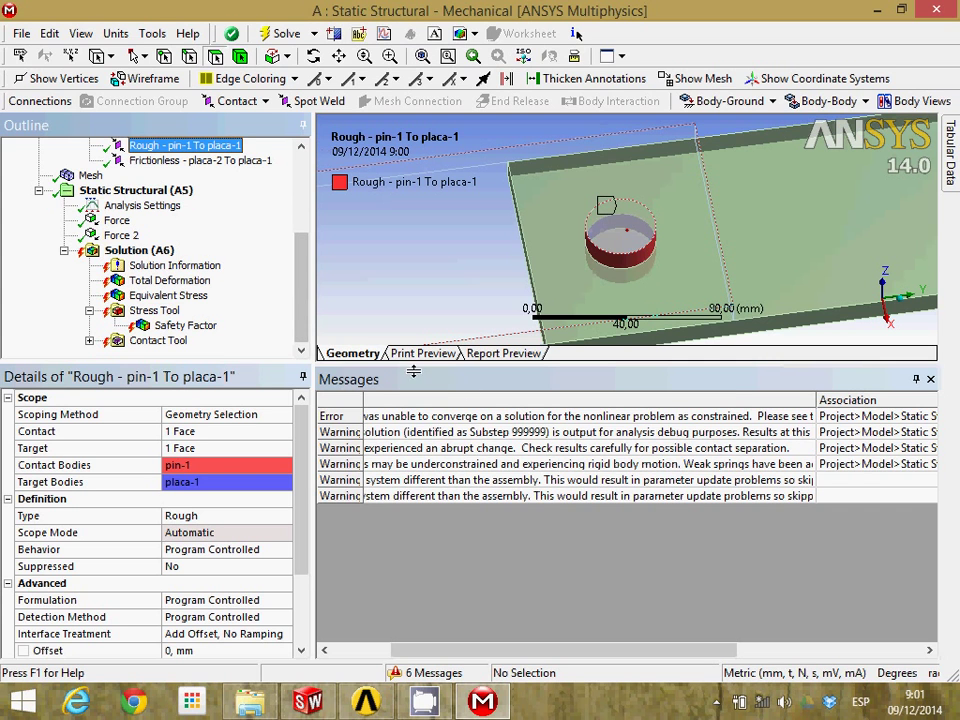
mouse_move(298, 305)
mouse_down()
mouse_move(311, 244)
mouse_move(311, 292)
mouse_up()
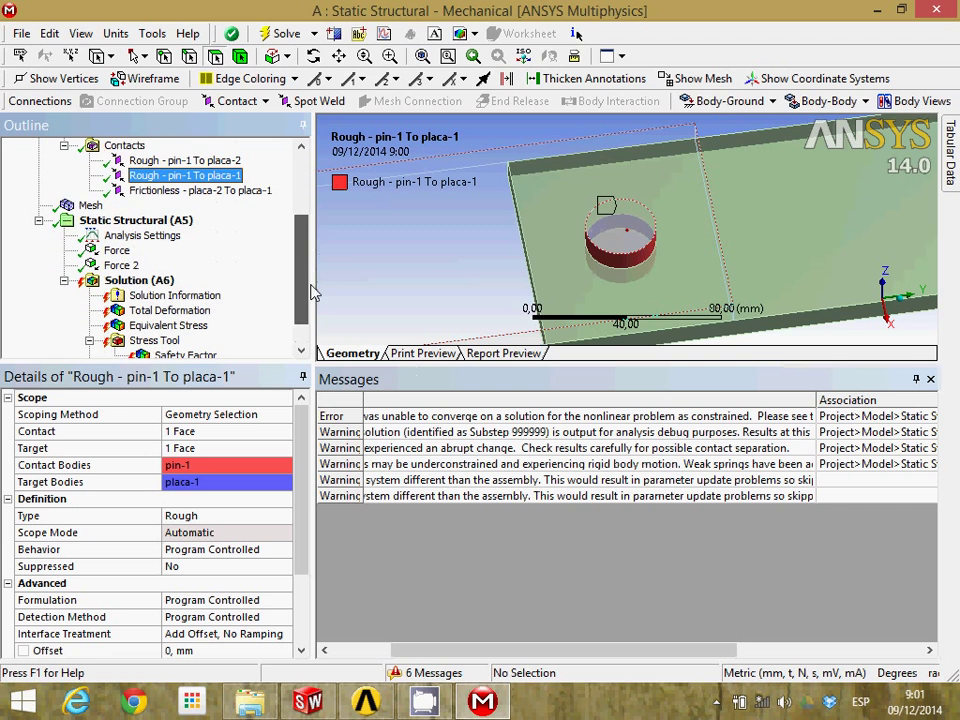
click(121, 265)
click(150, 498)
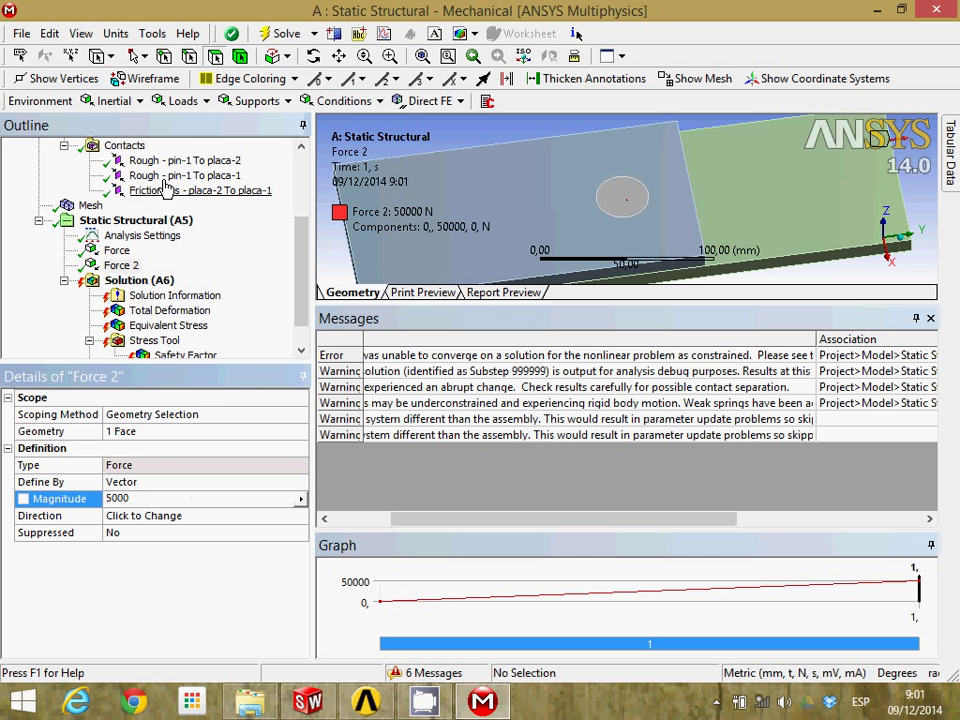
click(120, 250)
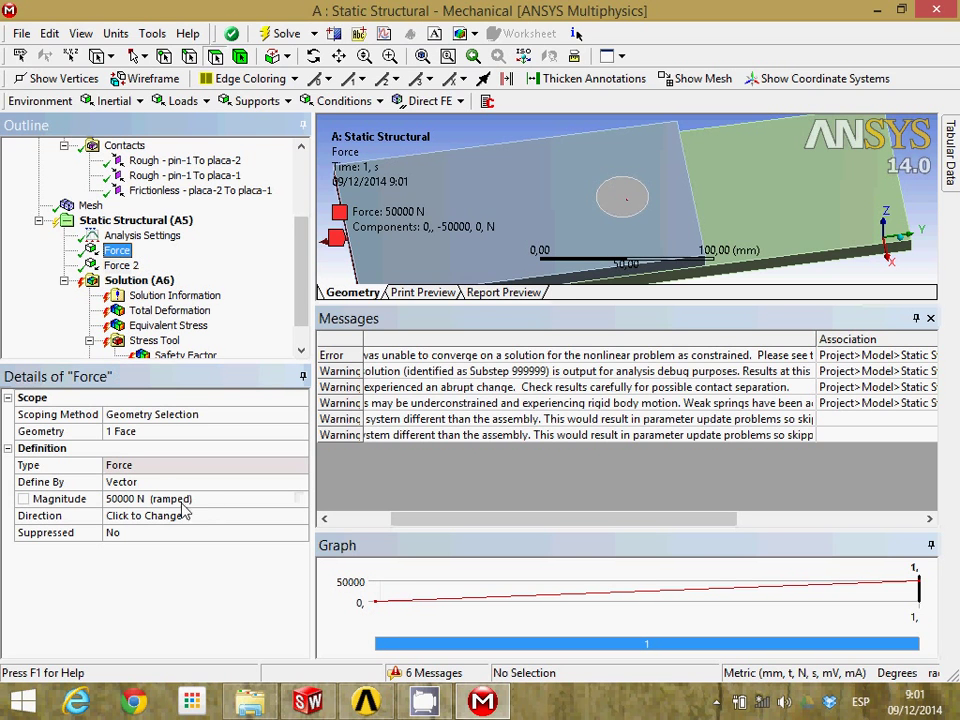
click(134, 498)
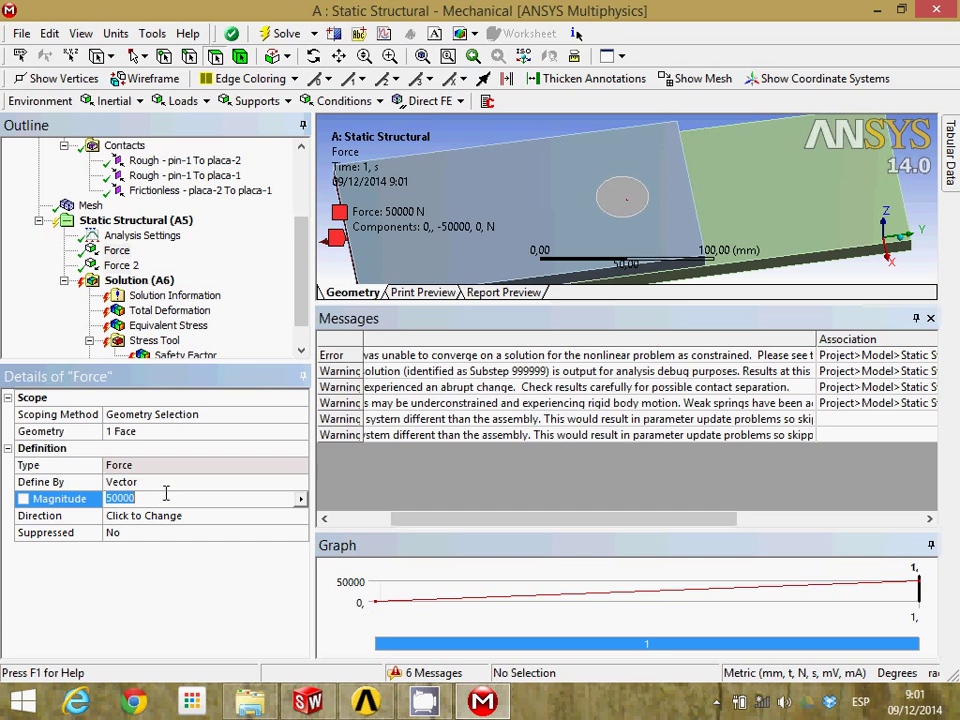
key(BackSpace)
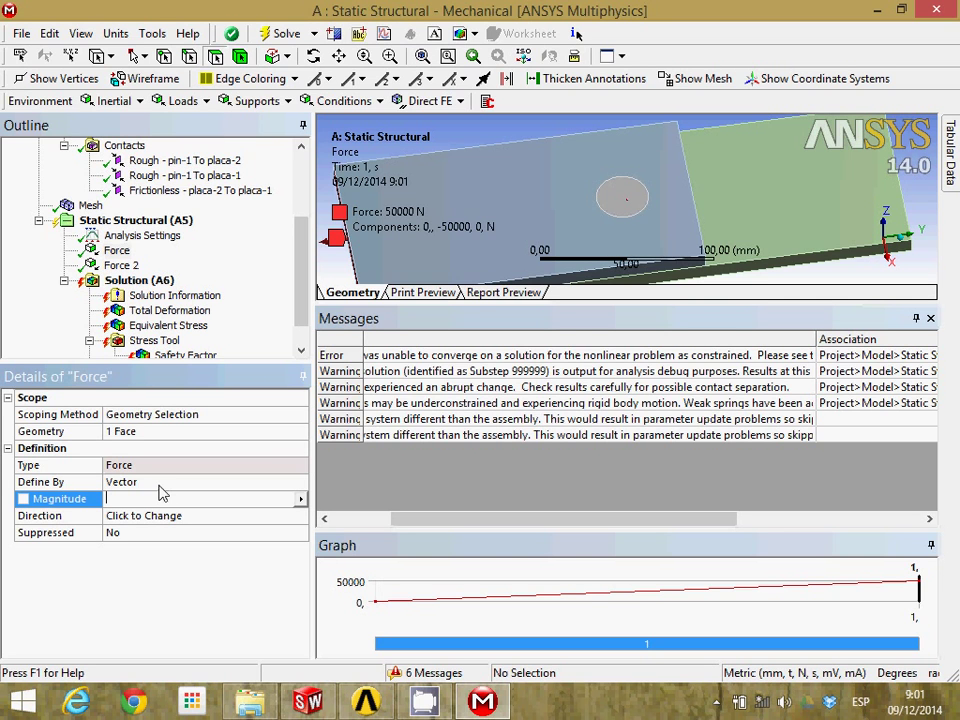
text(5000)
key(Return)
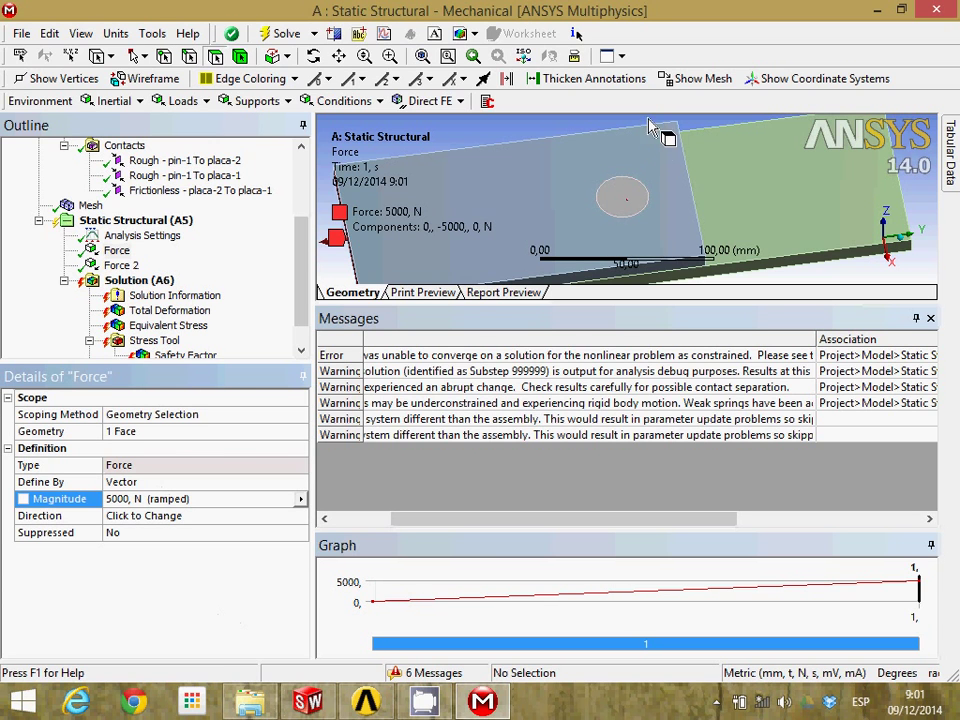
Solve the analysis with the reduced forces and view the Total Deformation and Equivalent Stress results
click(265, 33)
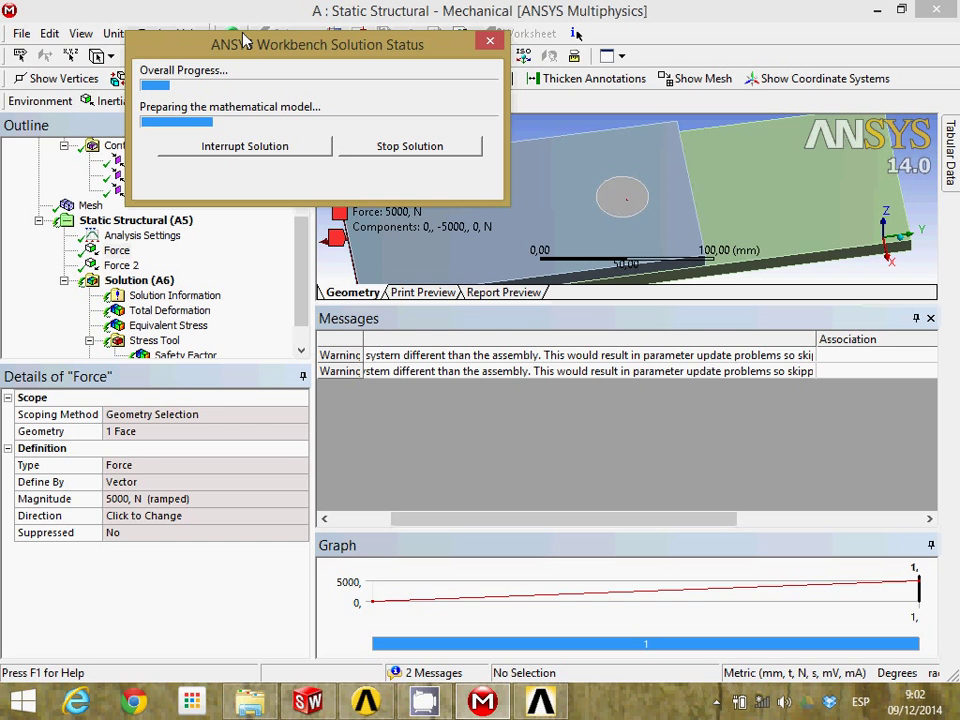
click(181, 312)
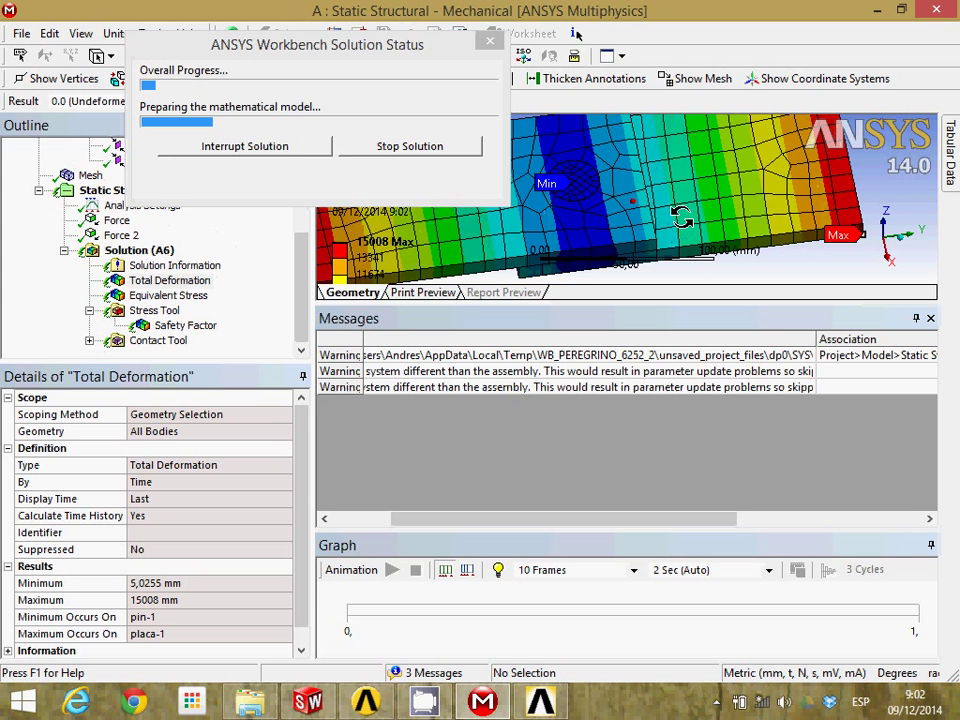
click(195, 296)
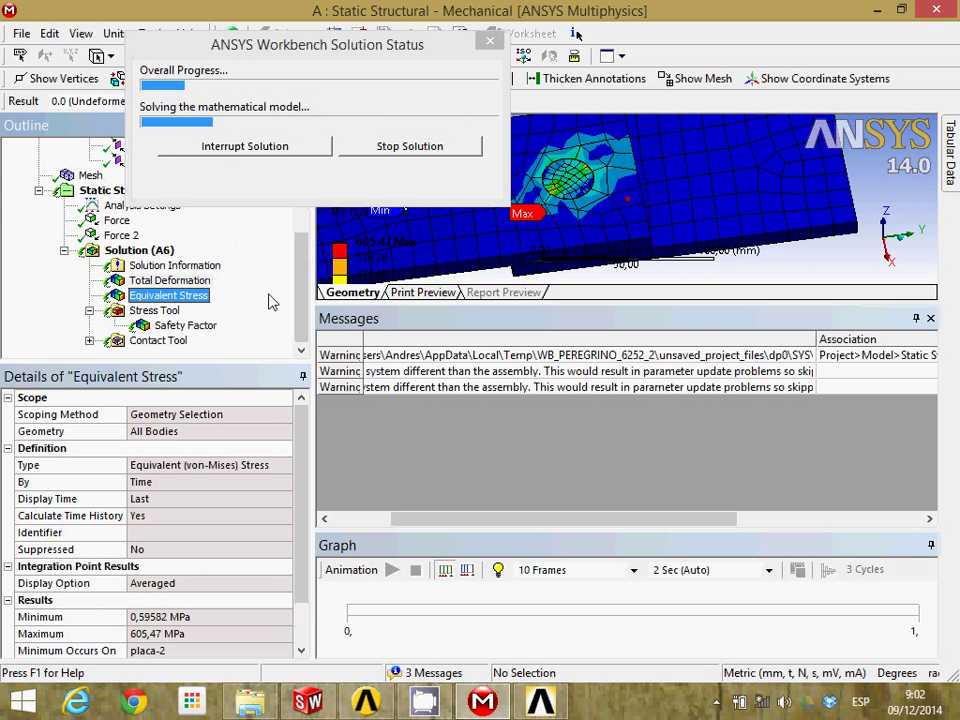
middle_drag(640, 205, 632, 199)
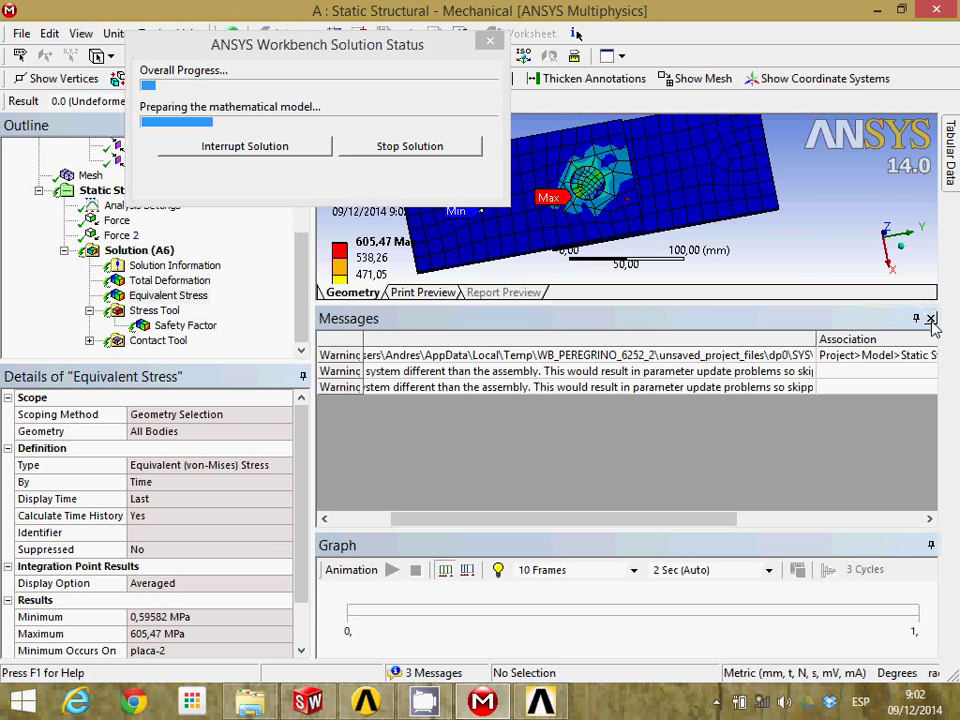
click(930, 319)
middle_drag(776, 259, 673, 279)
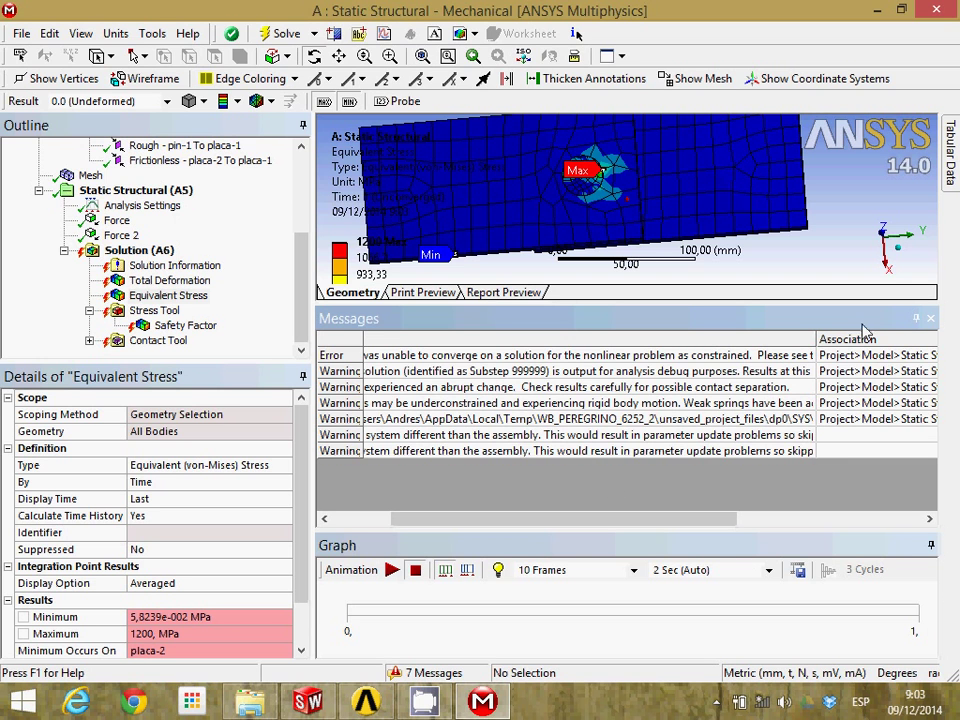
Hide the message list and examine the equivalent stress plot around the pin along with the model tree
click(931, 320)
drag(634, 261, 636, 309)
click(305, 317)
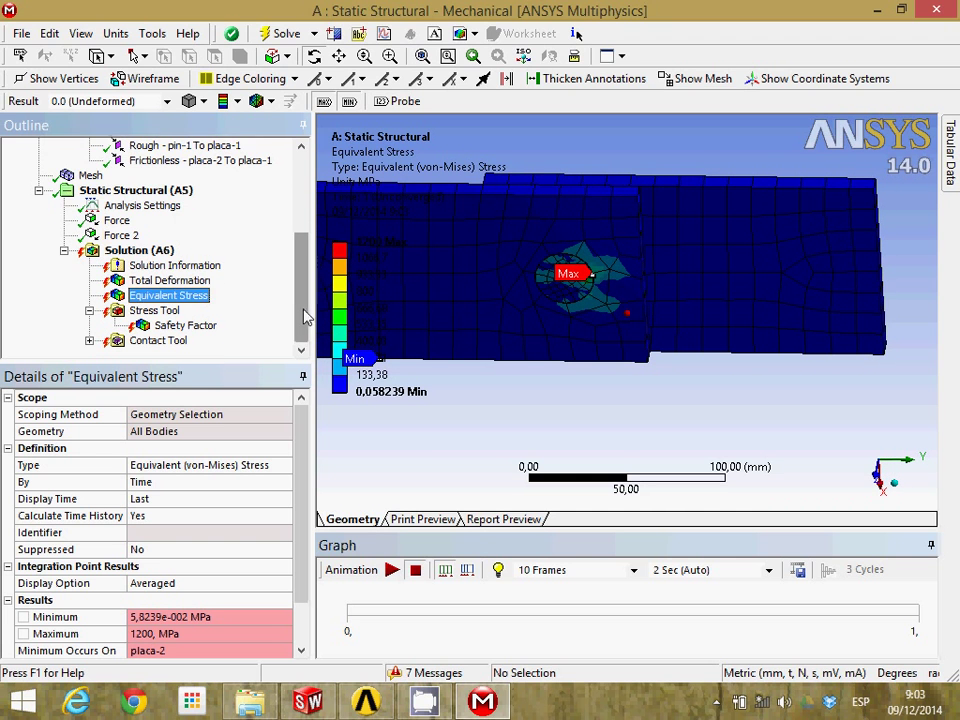
drag(305, 317, 318, 224)
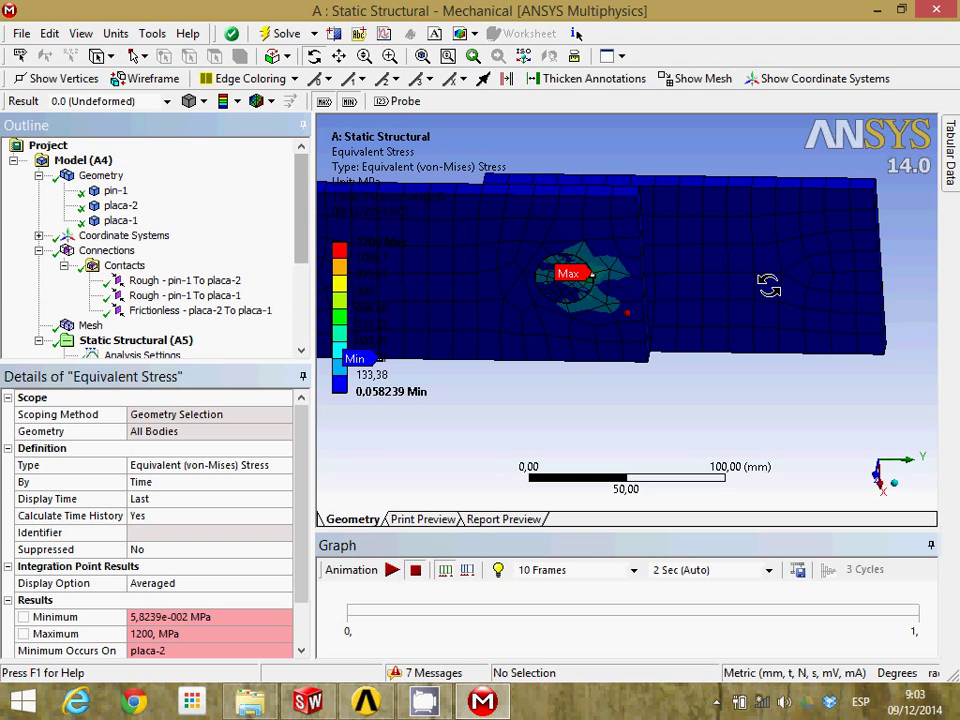
drag(300, 182, 295, 260)
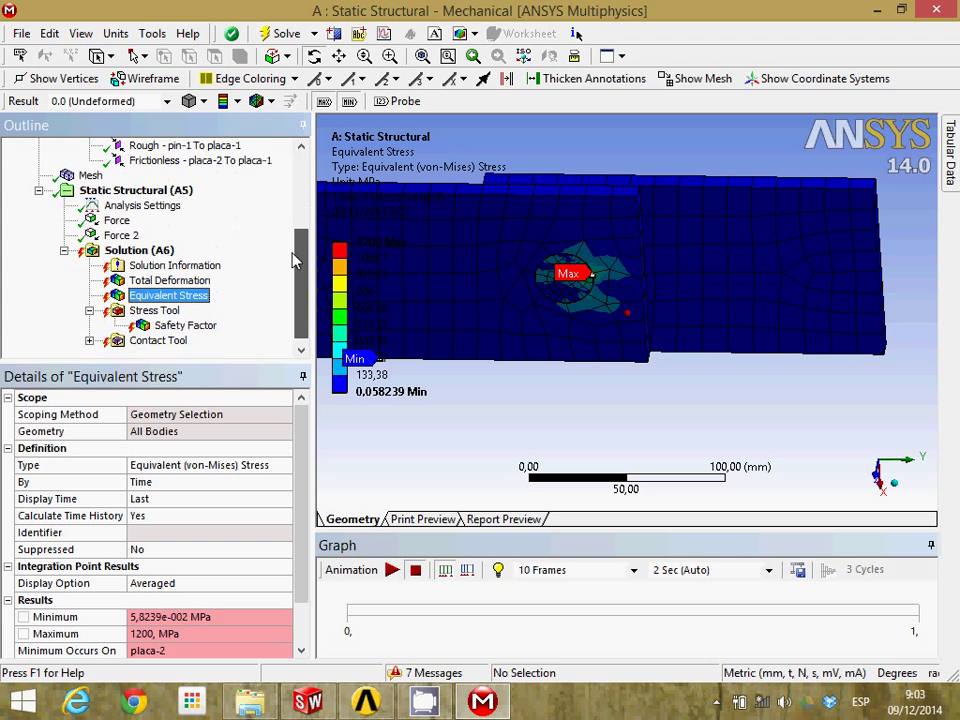
scroll(220, 205, up, 4)
middle_drag(729, 341, 700, 320)
drag(291, 209, 279, 289)
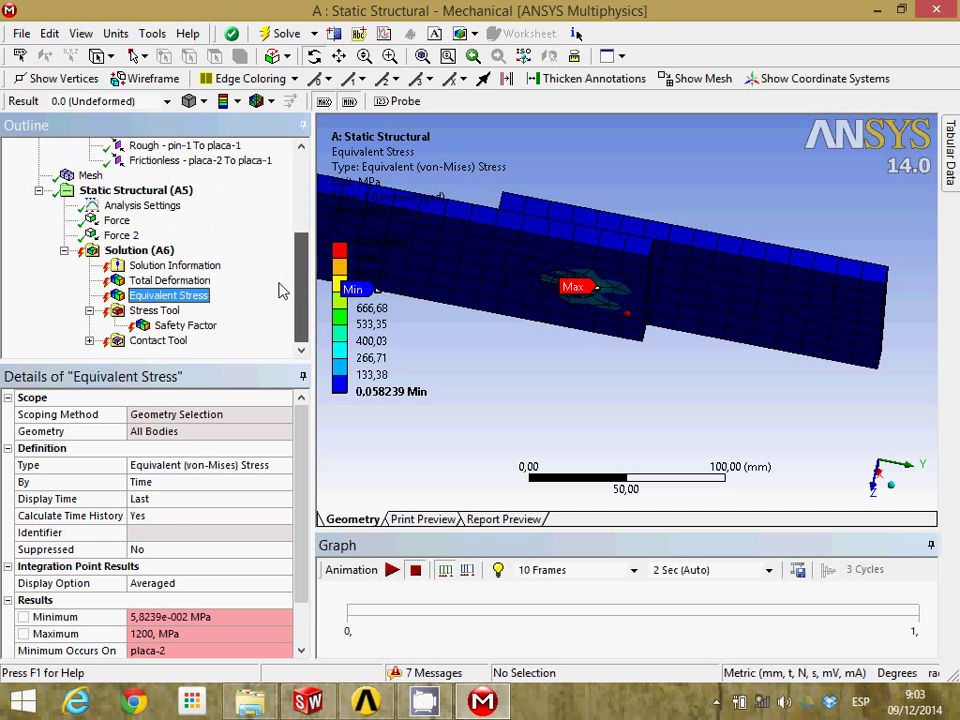
Delete the Force 2 load from the static structural analysis and confirm the deletion
click(116, 236)
right_click(113, 238)
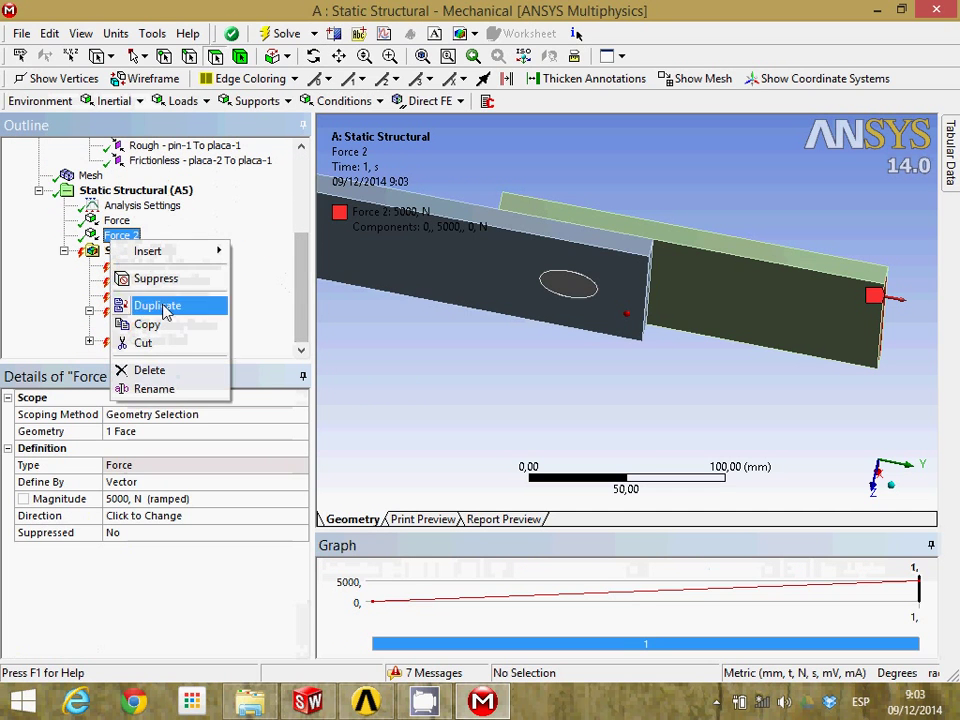
click(165, 373)
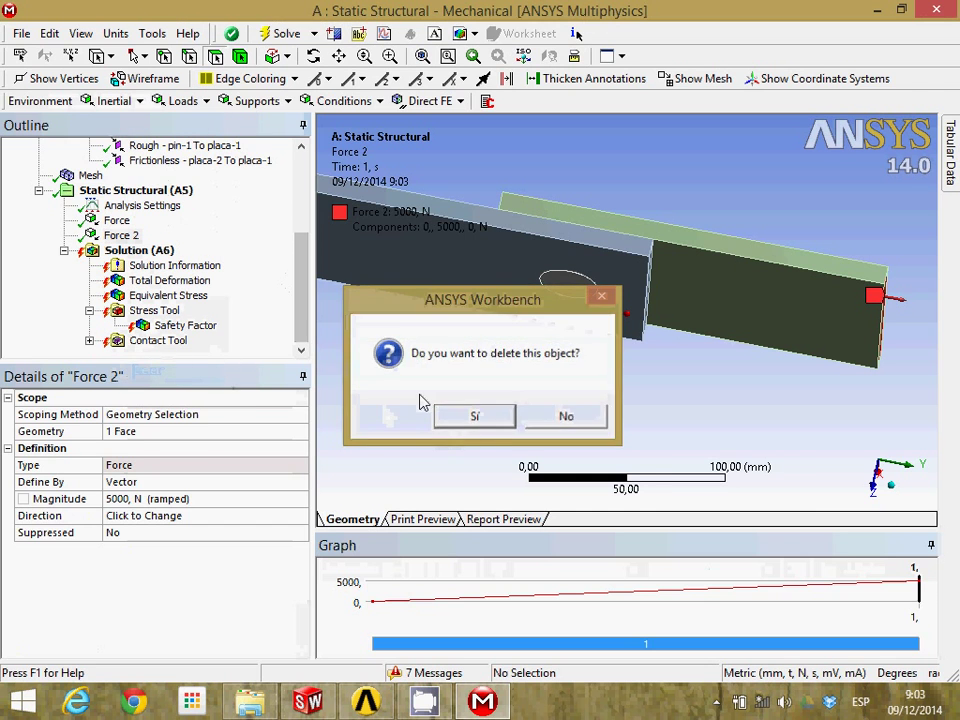
click(462, 414)
Add a Fixed Support to the free end face of placa-1, where Force 2 was applied
middle_drag(870, 425, 575, 288)
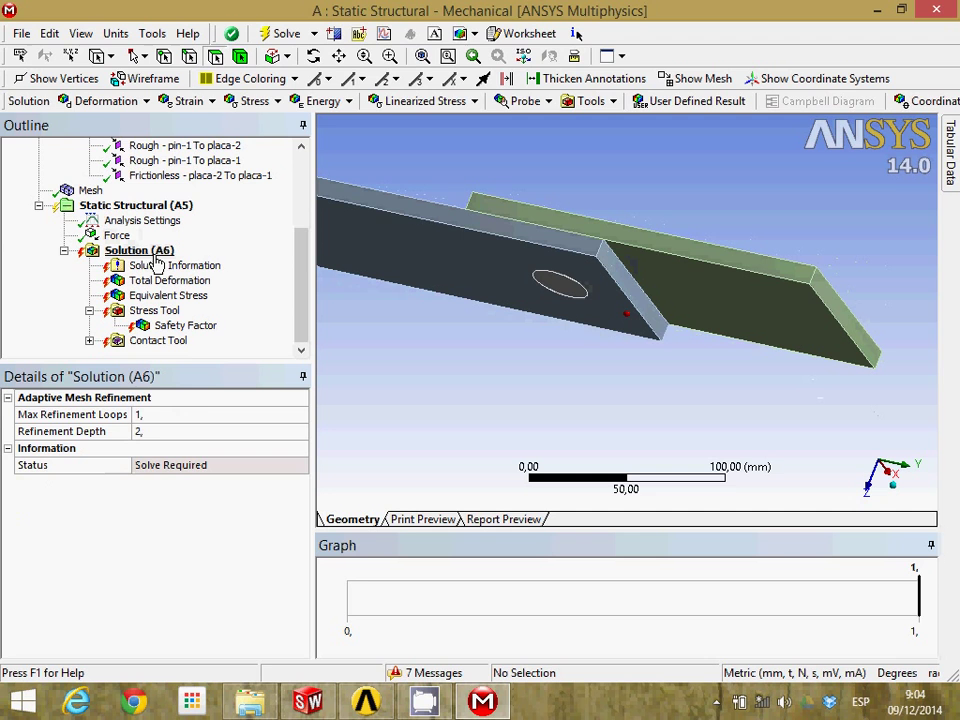
click(165, 207)
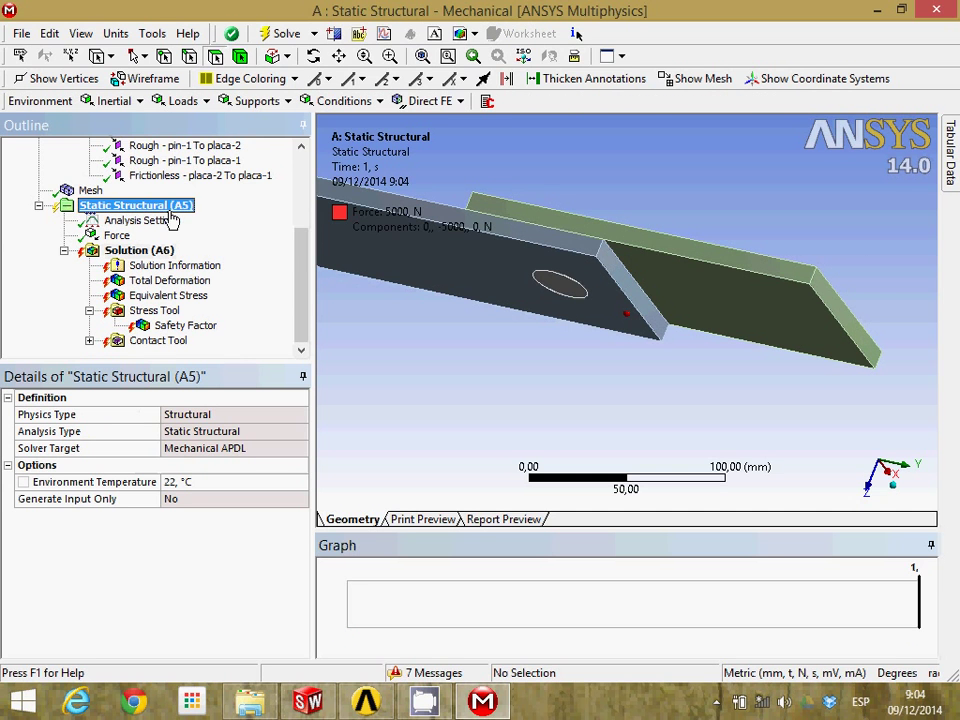
click(288, 102)
click(272, 123)
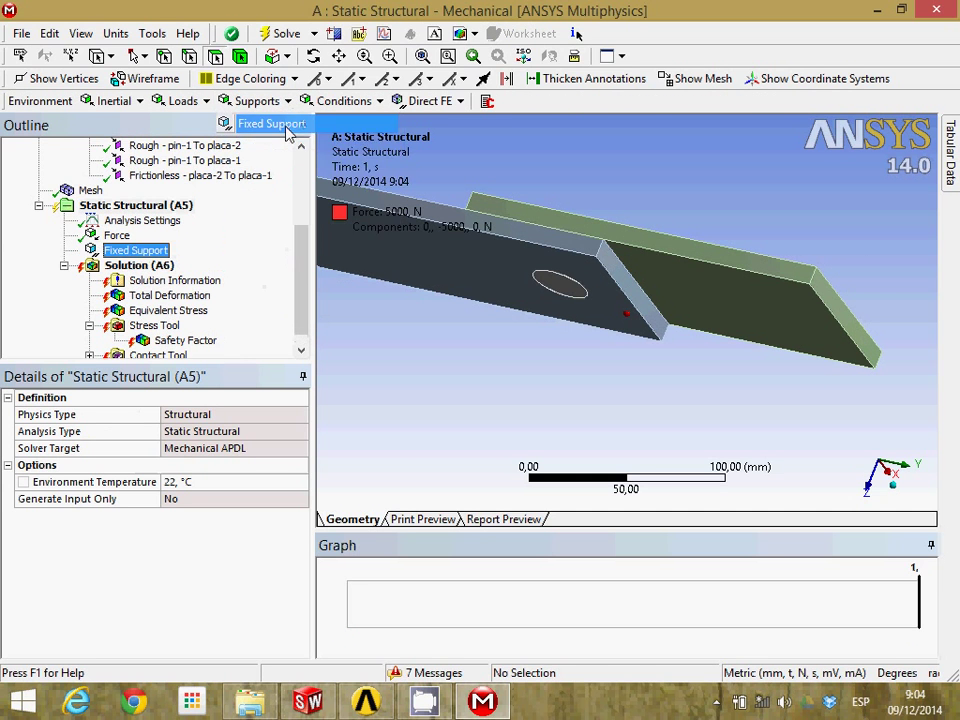
click(866, 342)
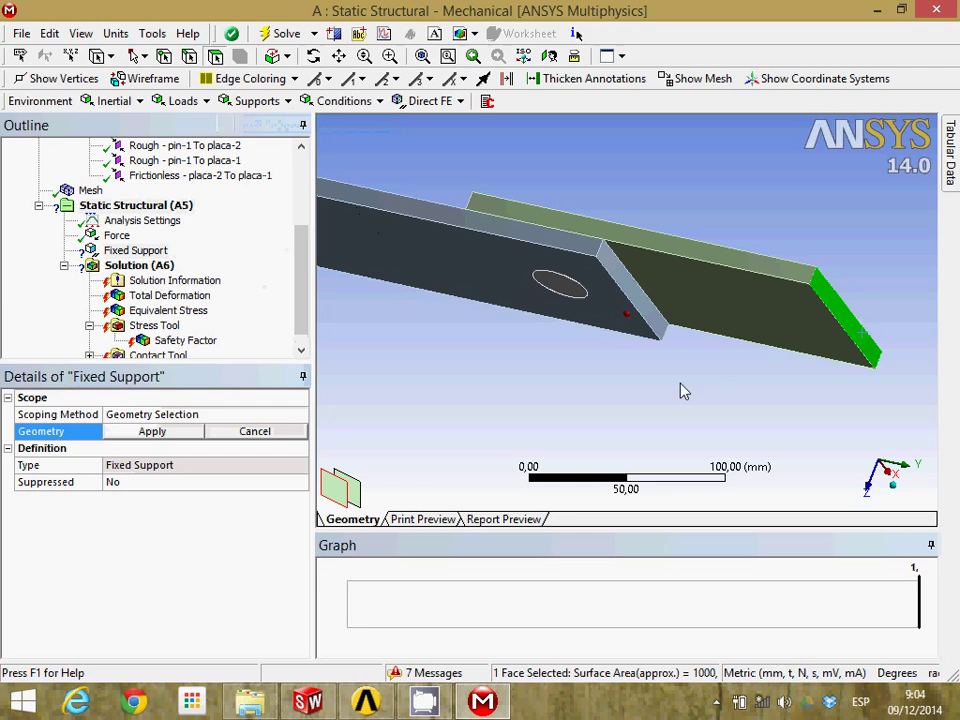
click(172, 432)
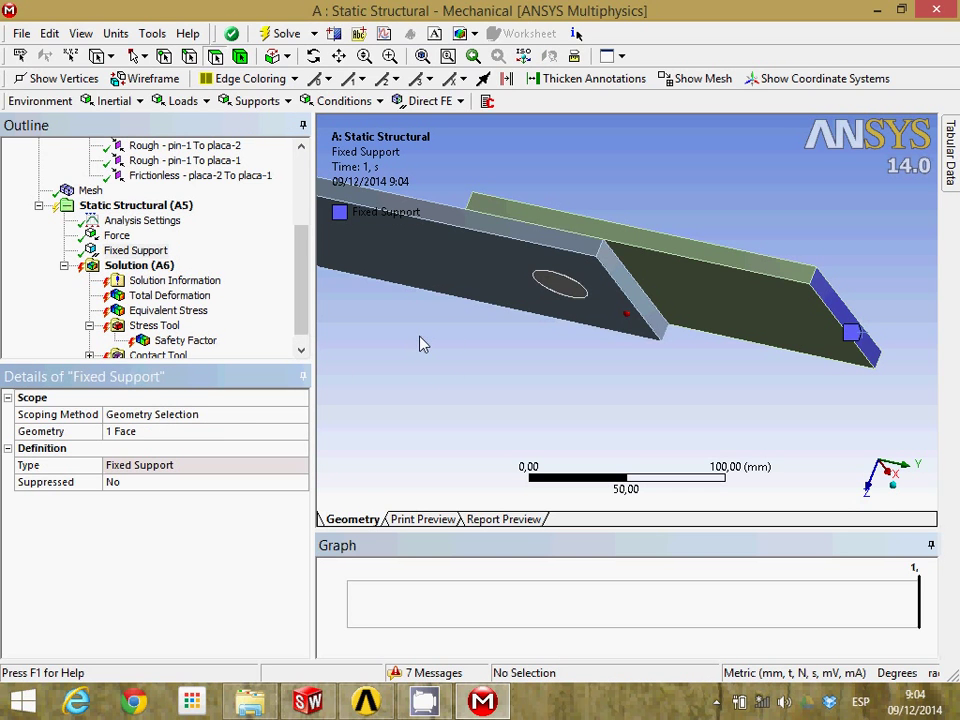
Solve the analysis with the fixed support and hide the message list to see the whole model
middle_drag(422, 343, 441, 358)
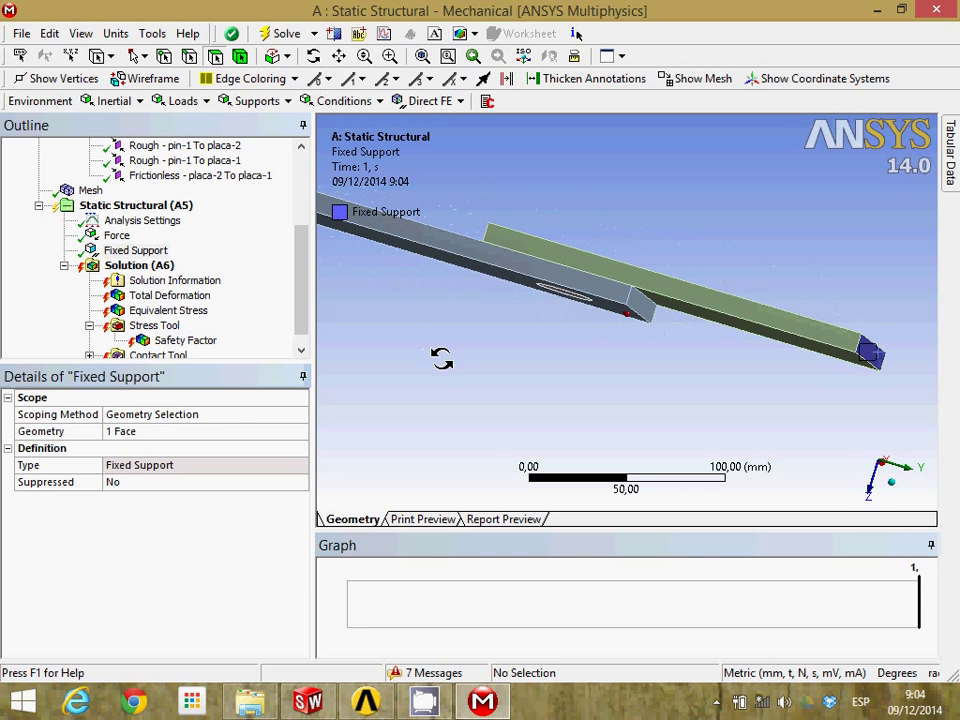
click(280, 37)
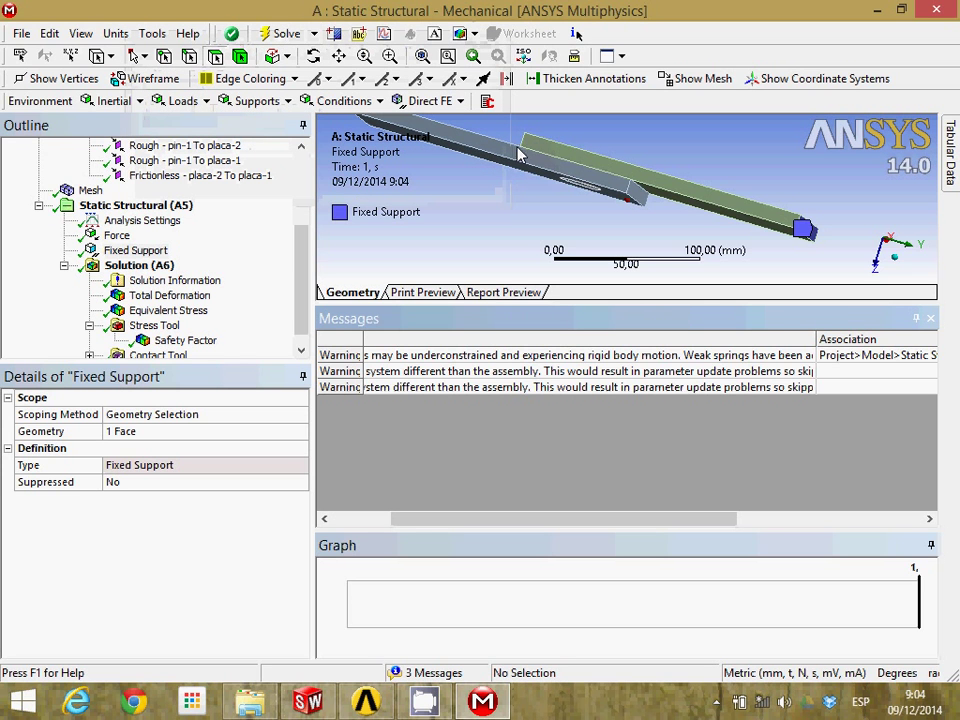
middle_drag(597, 185, 655, 262)
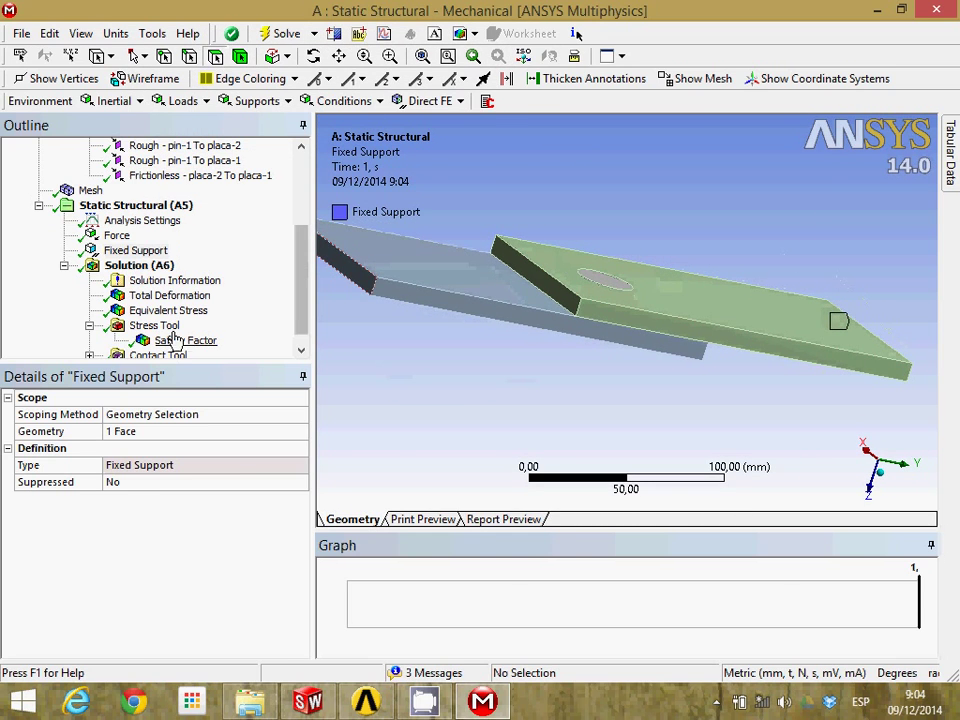
Show the Equivalent Stress result, animate it to examine the plates and pin from both sides, and stop the animation
click(152, 311)
middle_drag(561, 304, 594, 336)
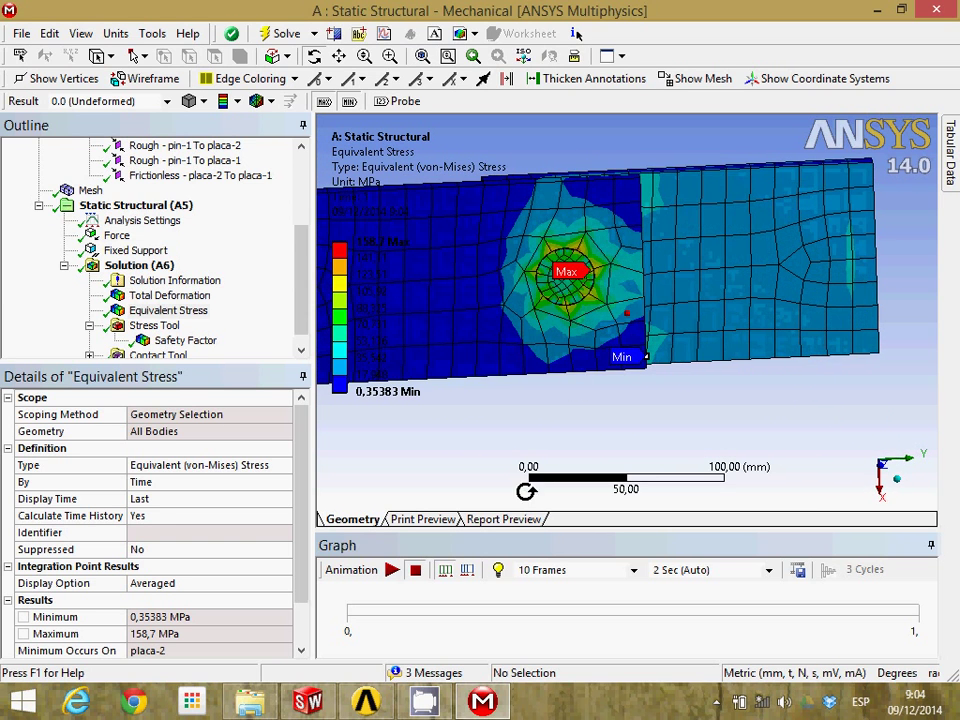
click(392, 572)
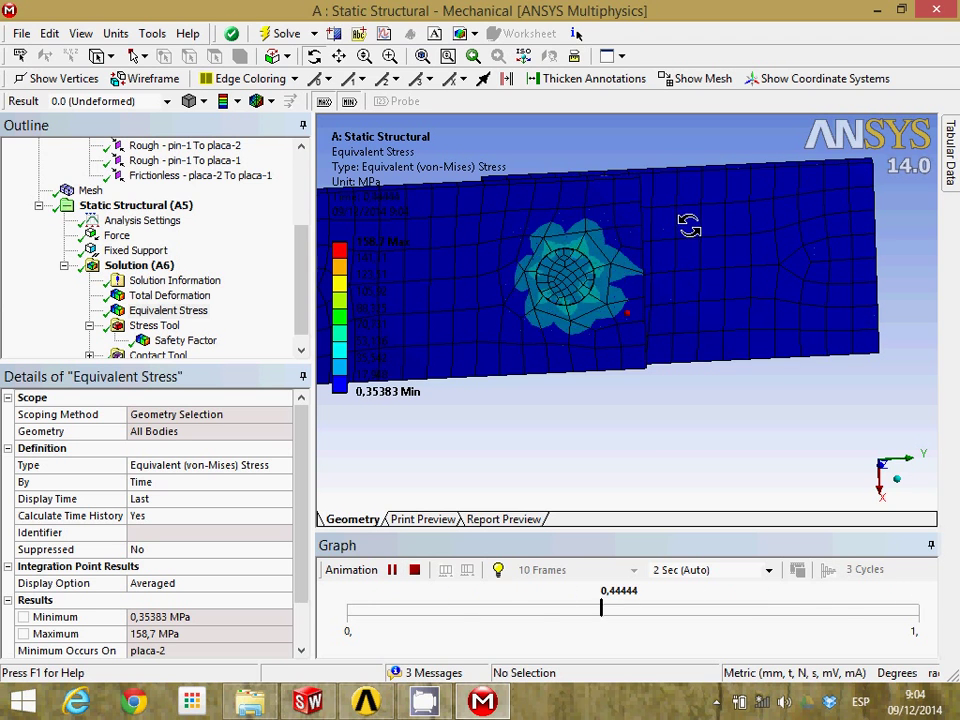
drag(688, 226, 696, 381)
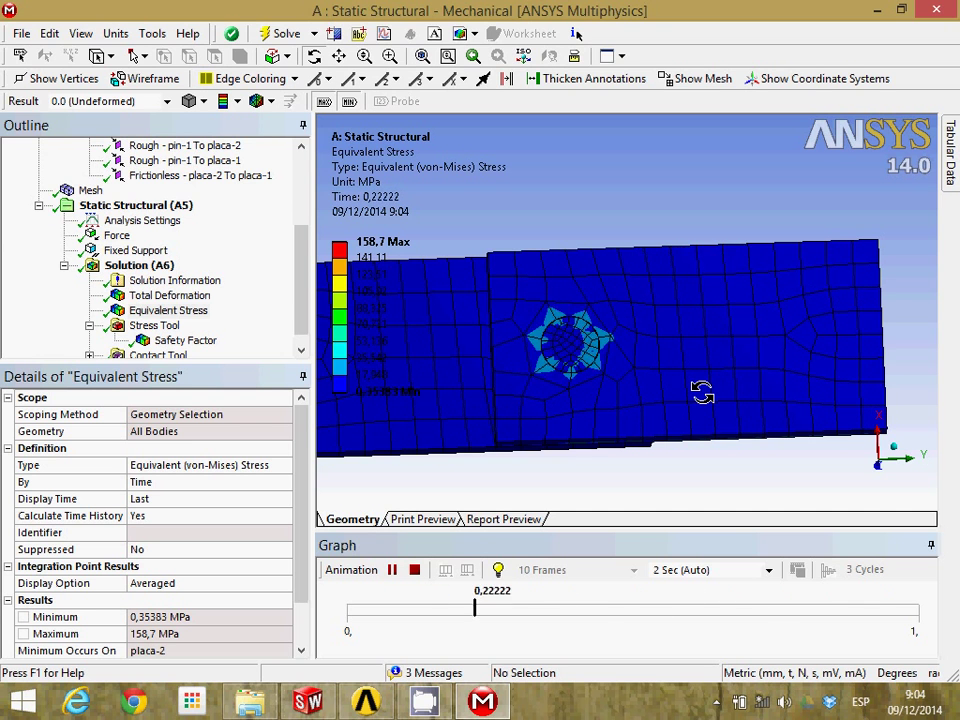
mouse_move(702, 392)
mouse_down()
mouse_move(697, 401)
mouse_move(711, 397)
mouse_up()
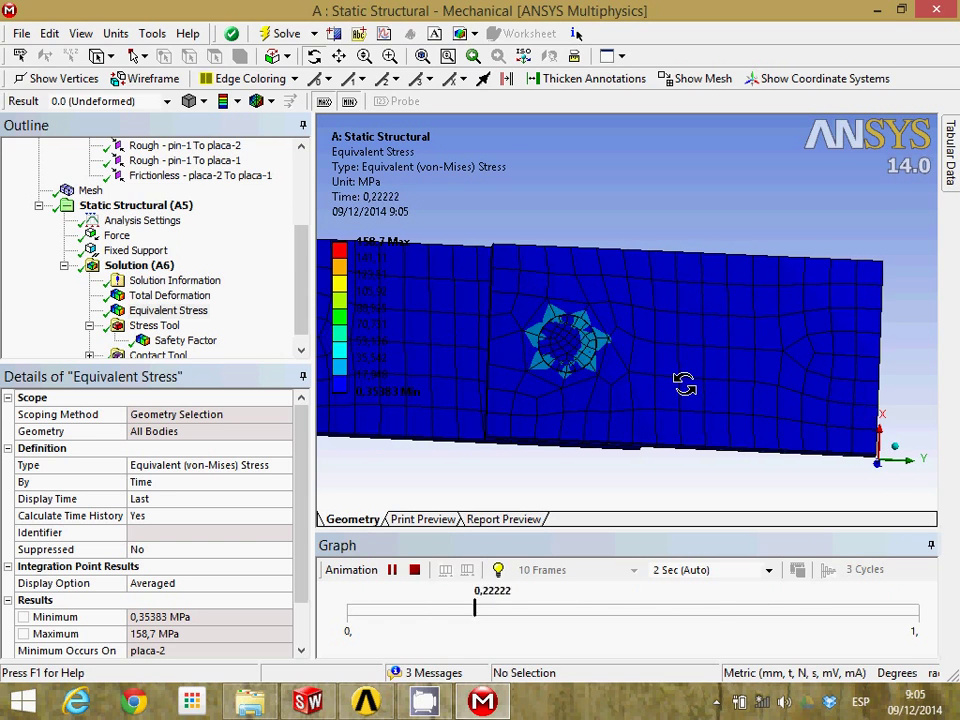
mouse_move(684, 381)
mouse_down()
mouse_move(690, 343)
mouse_move(709, 332)
mouse_move(705, 373)
mouse_move(692, 377)
mouse_move(699, 388)
mouse_move(737, 360)
mouse_move(707, 380)
mouse_move(678, 364)
mouse_move(681, 386)
mouse_move(699, 388)
mouse_up()
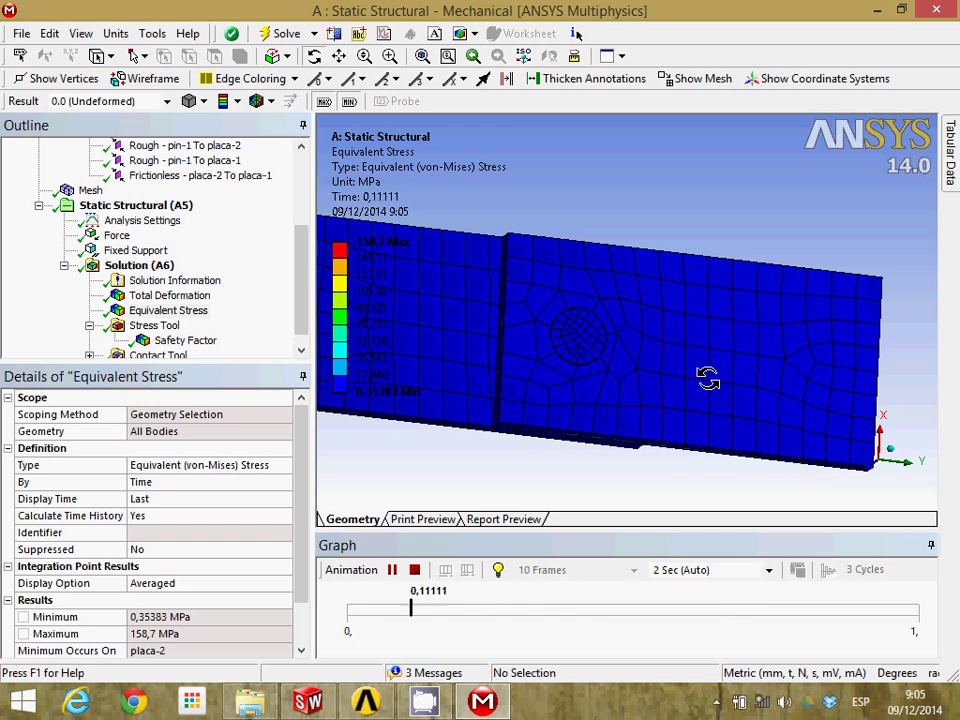
drag(710, 377, 684, 378)
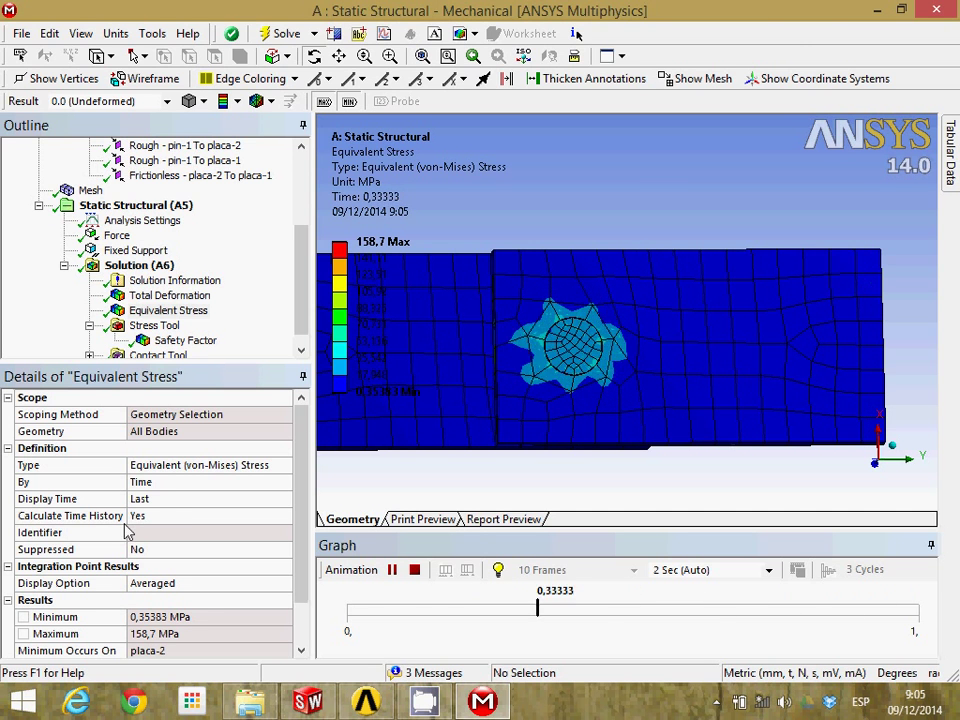
drag(303, 277, 313, 315)
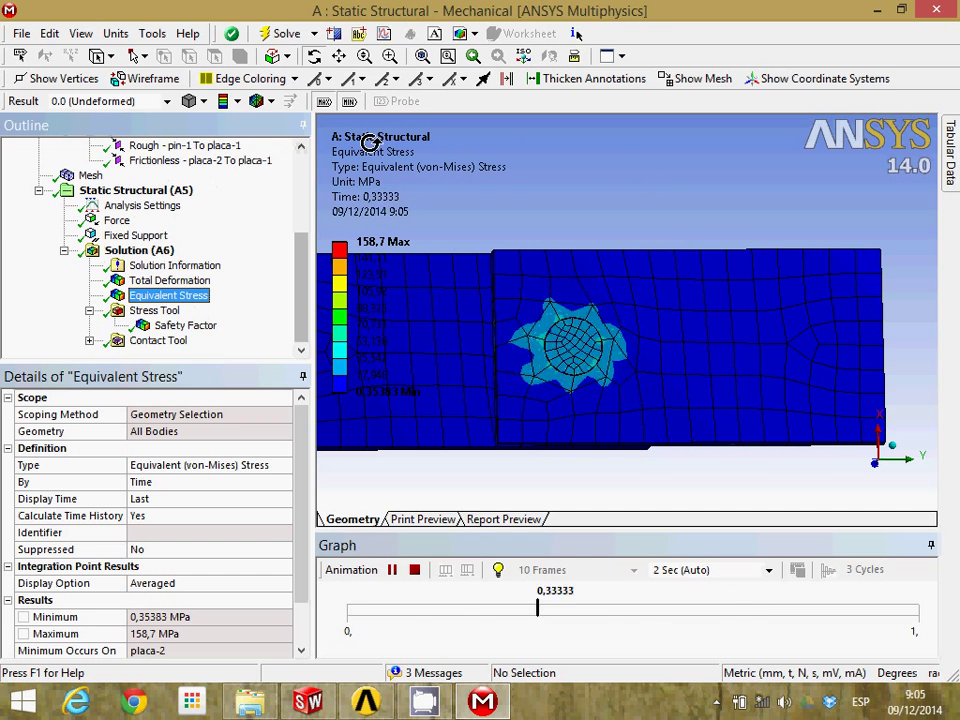
click(415, 570)
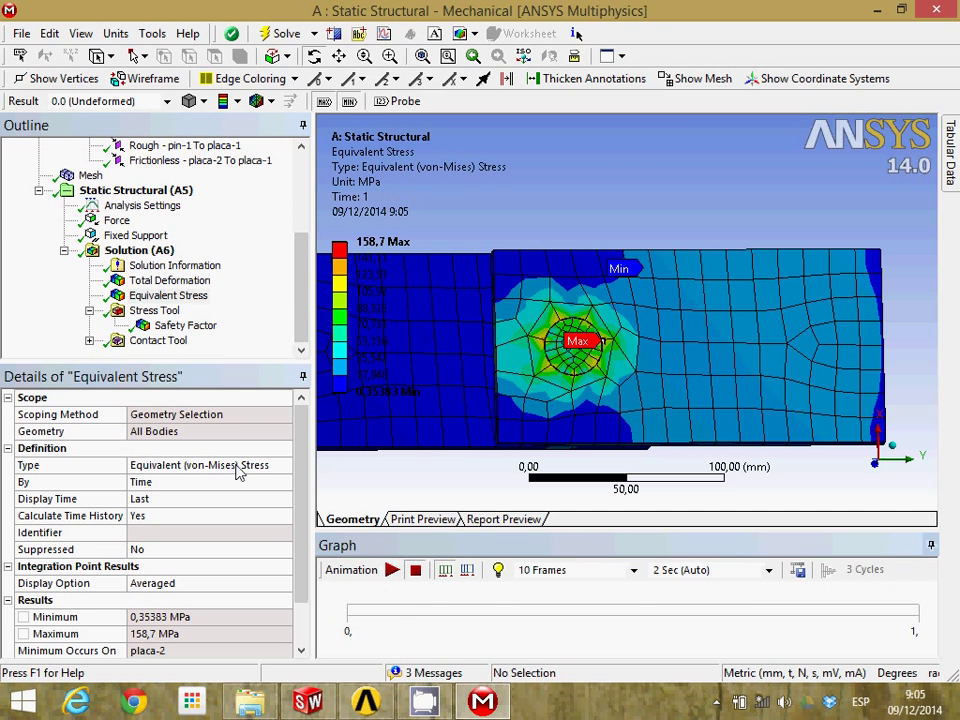
Change the contact type between pin-1 and placa-1 to Frictionless
drag(302, 296, 300, 250)
click(205, 206)
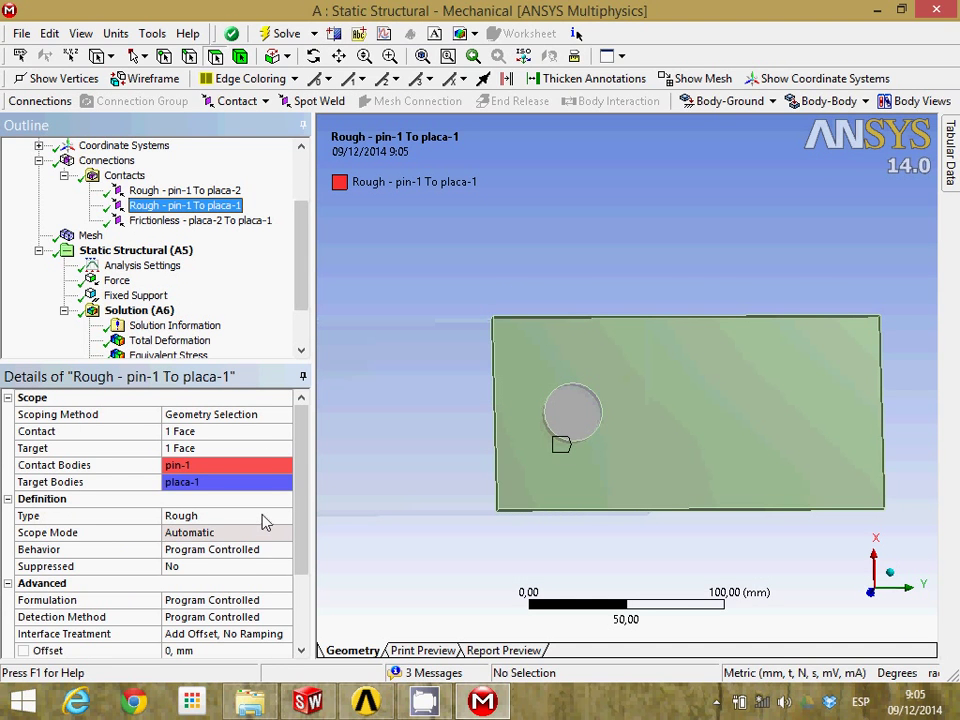
click(268, 520)
click(284, 516)
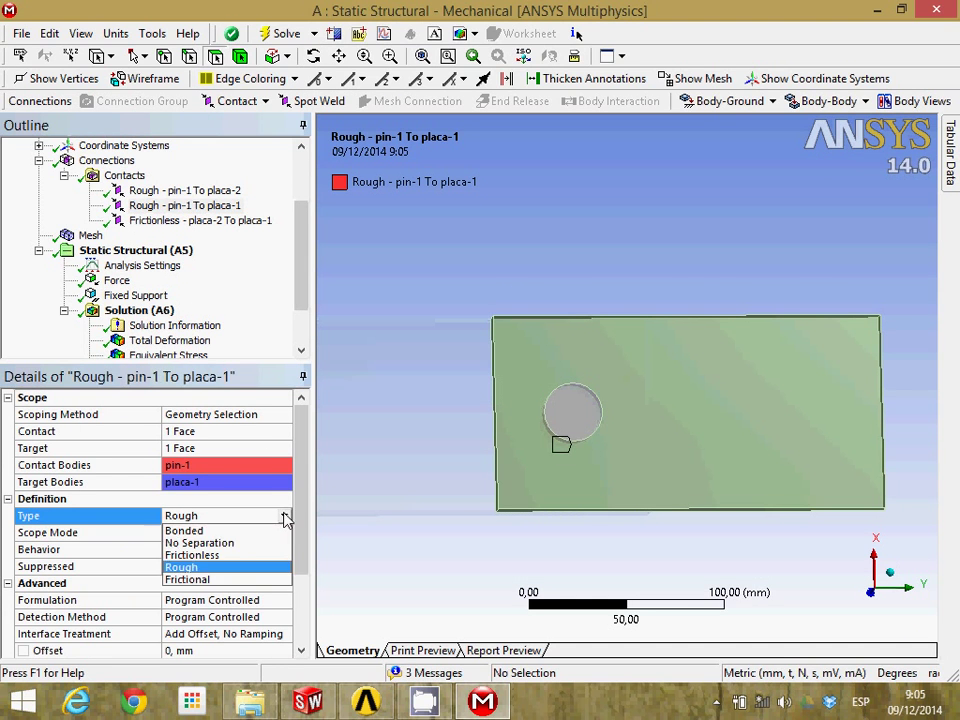
click(249, 556)
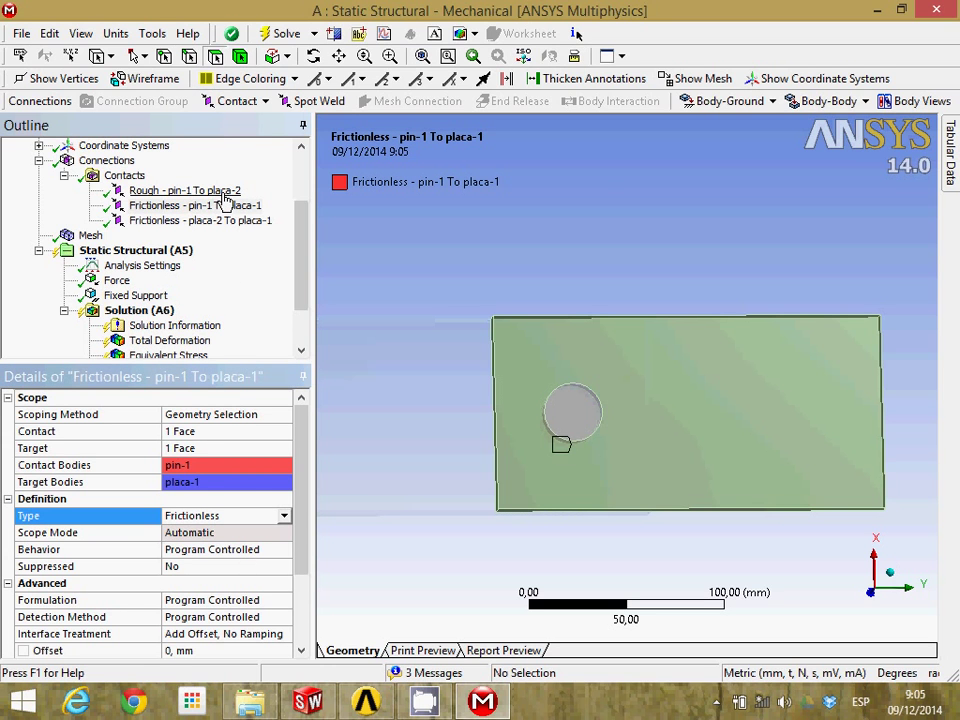
Change the contact type between pin-1 and placa-2 to Frictionless
click(224, 192)
click(278, 519)
click(285, 517)
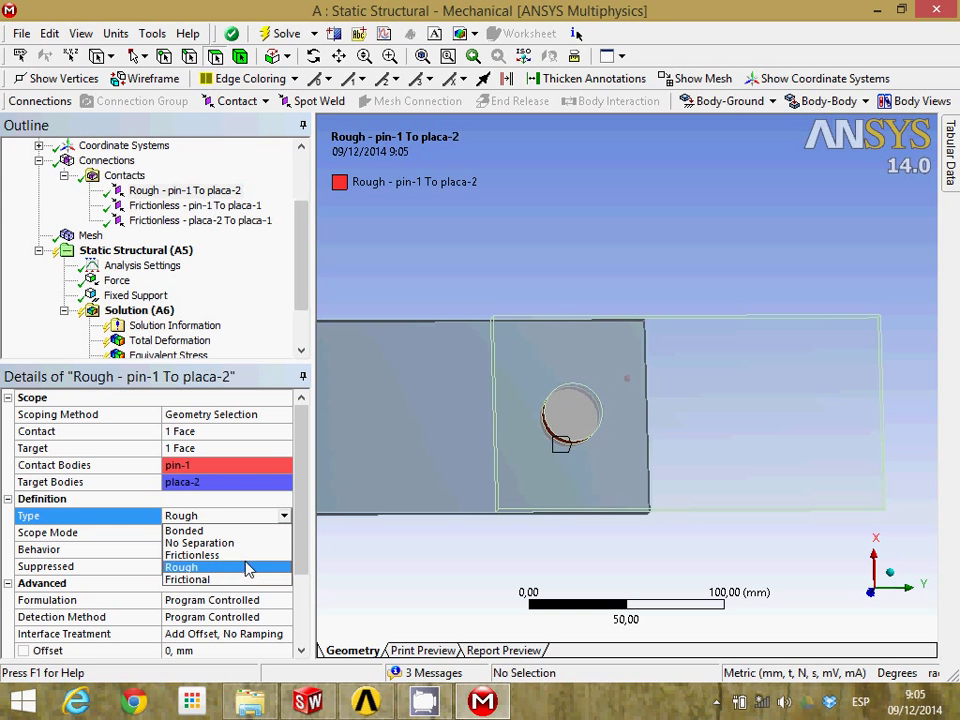
click(200, 555)
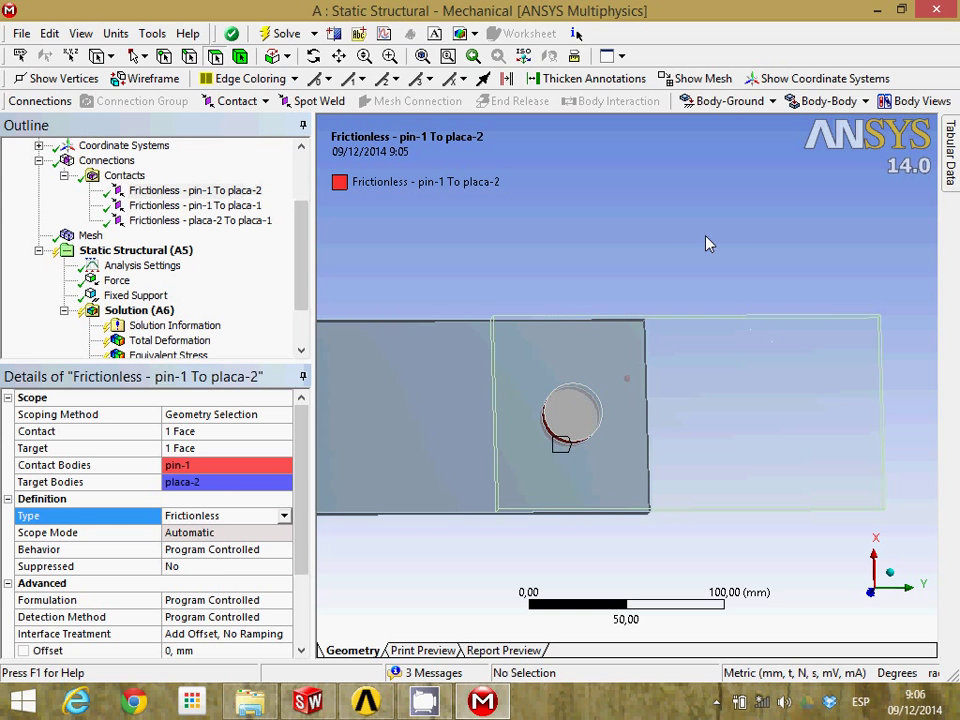
Solve the analysis with all contacts frictionless and show the Equivalent Stress result
middle_drag(668, 226, 655, 315)
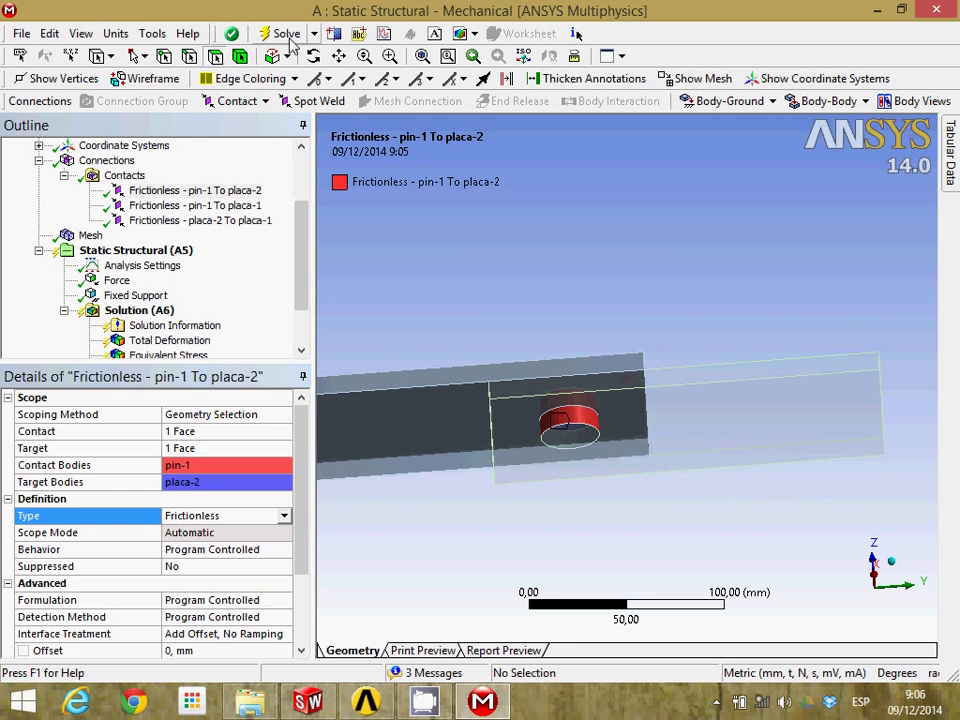
click(288, 35)
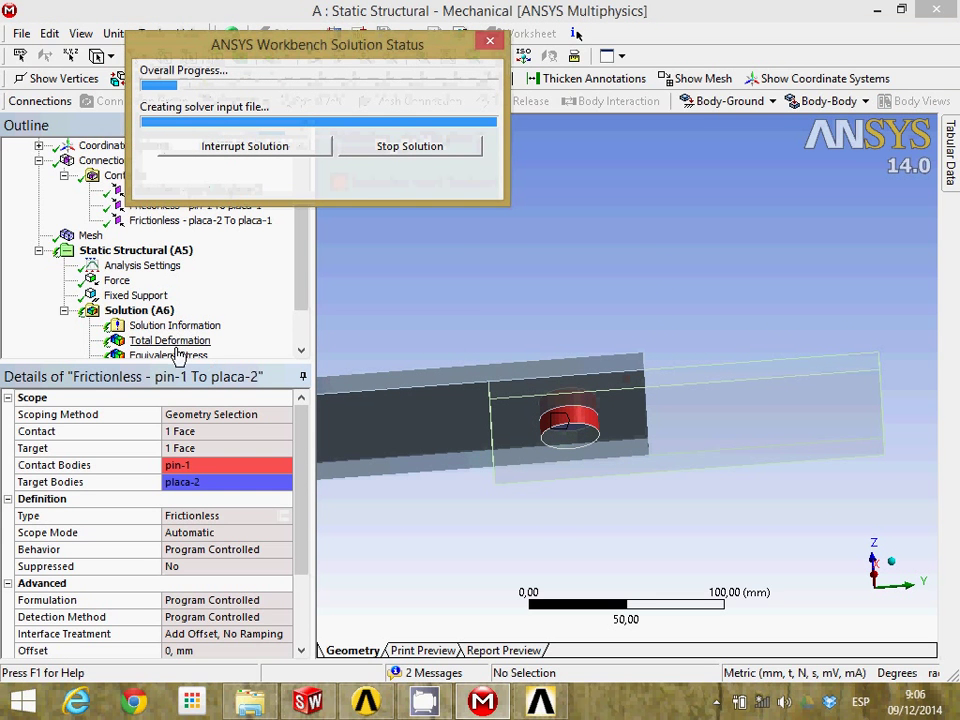
click(175, 342)
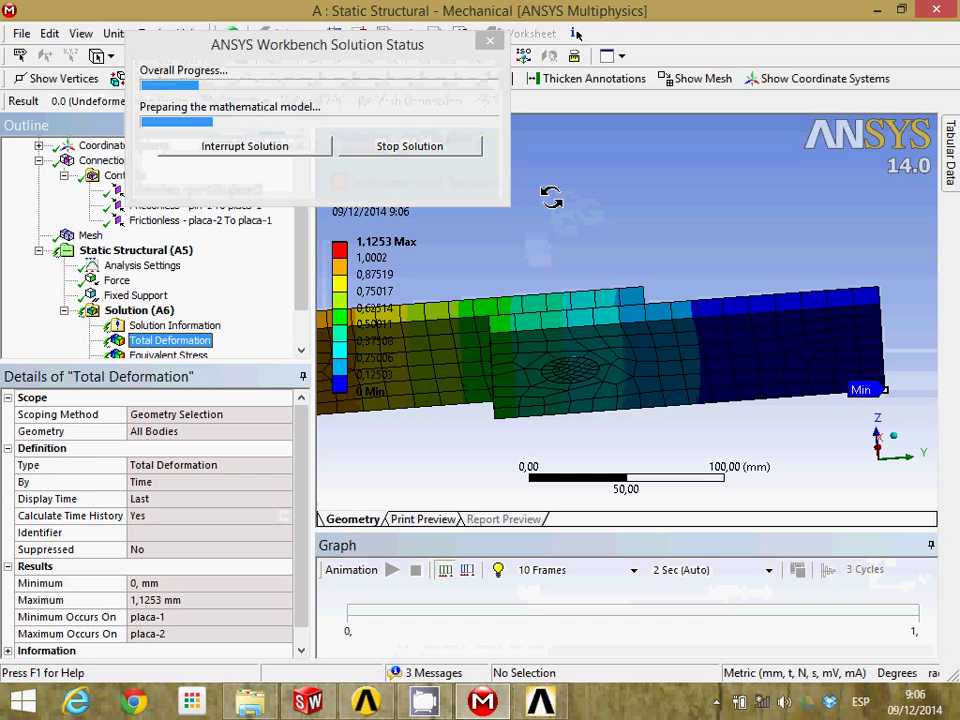
click(163, 354)
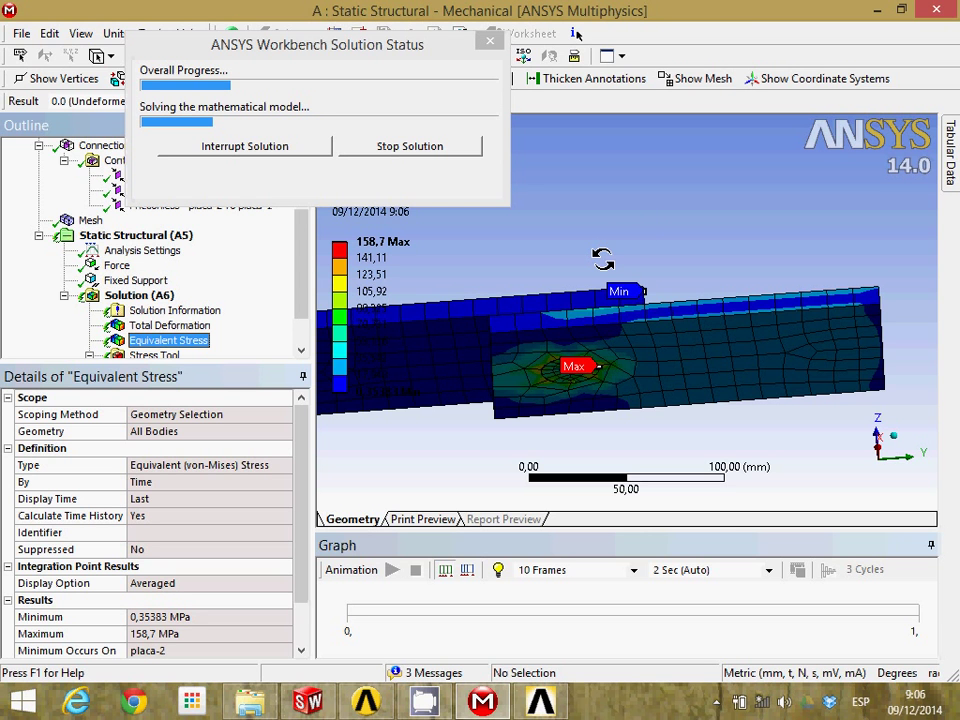
Hide the message list and examine the equivalent stress distribution around the pin hole from different angles
drag(602, 258, 607, 224)
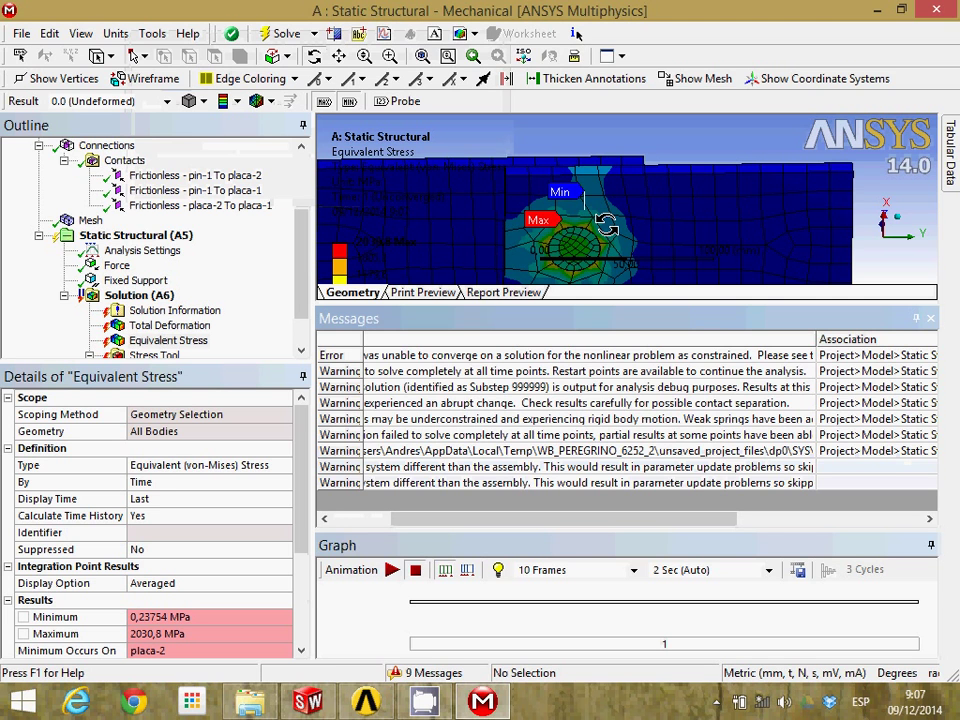
drag(606, 224, 650, 235)
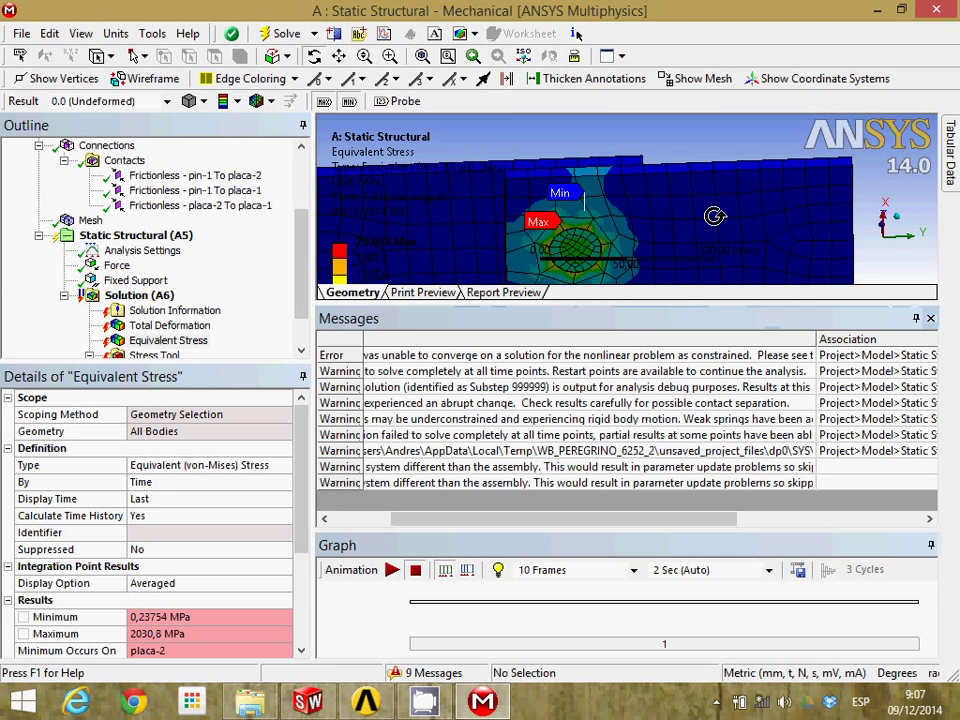
click(930, 319)
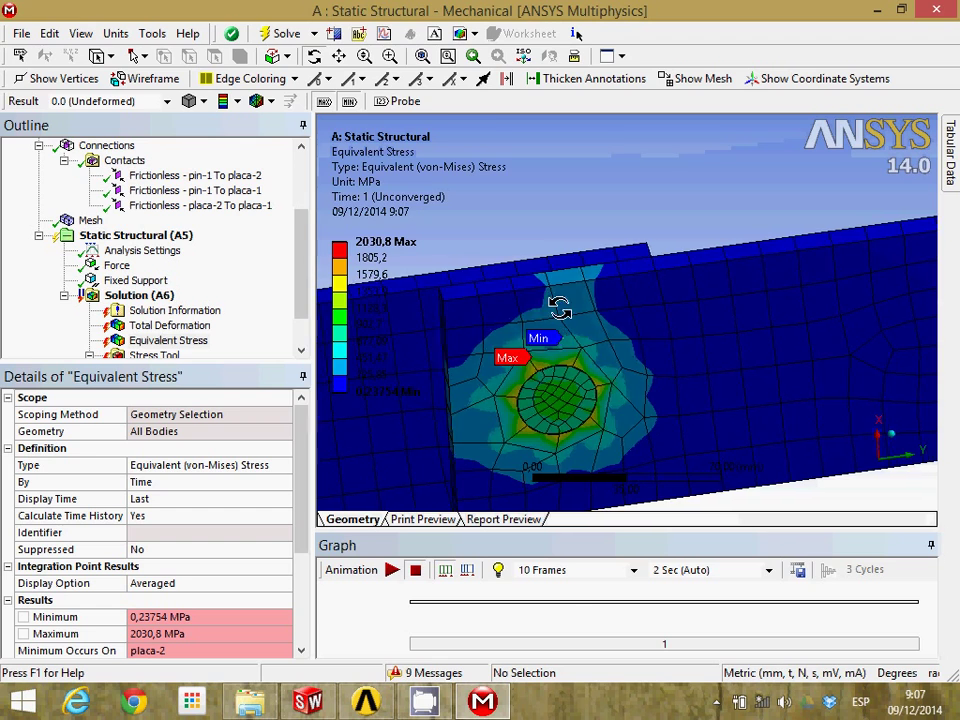
drag(551, 304, 511, 340)
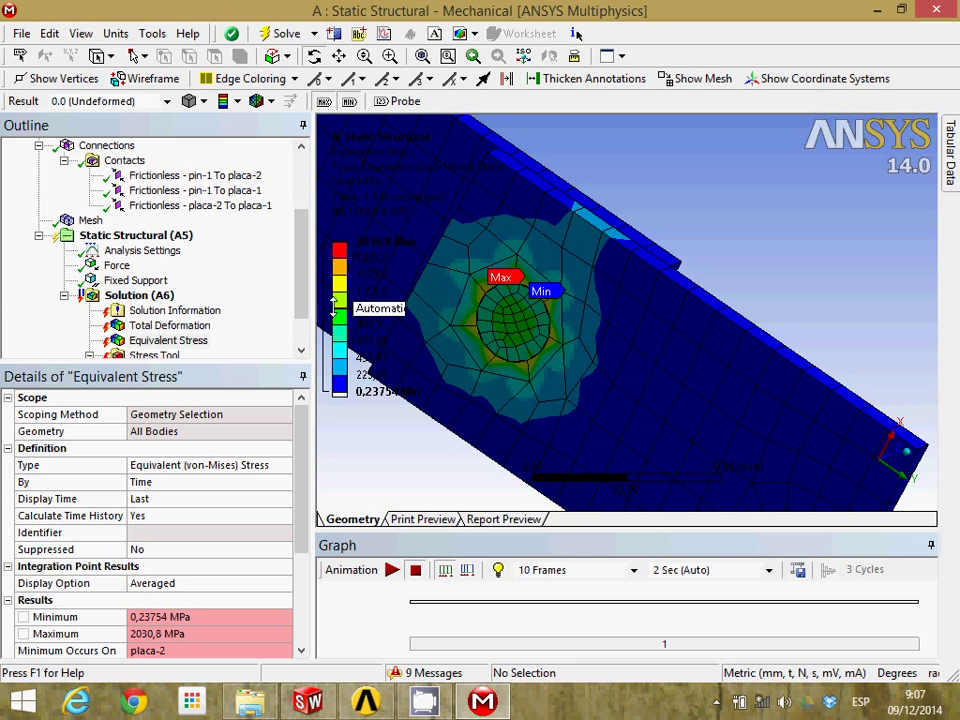
Set the contact type between pin-1 and placa-2 back to Rough
scroll(310, 298, up, 1)
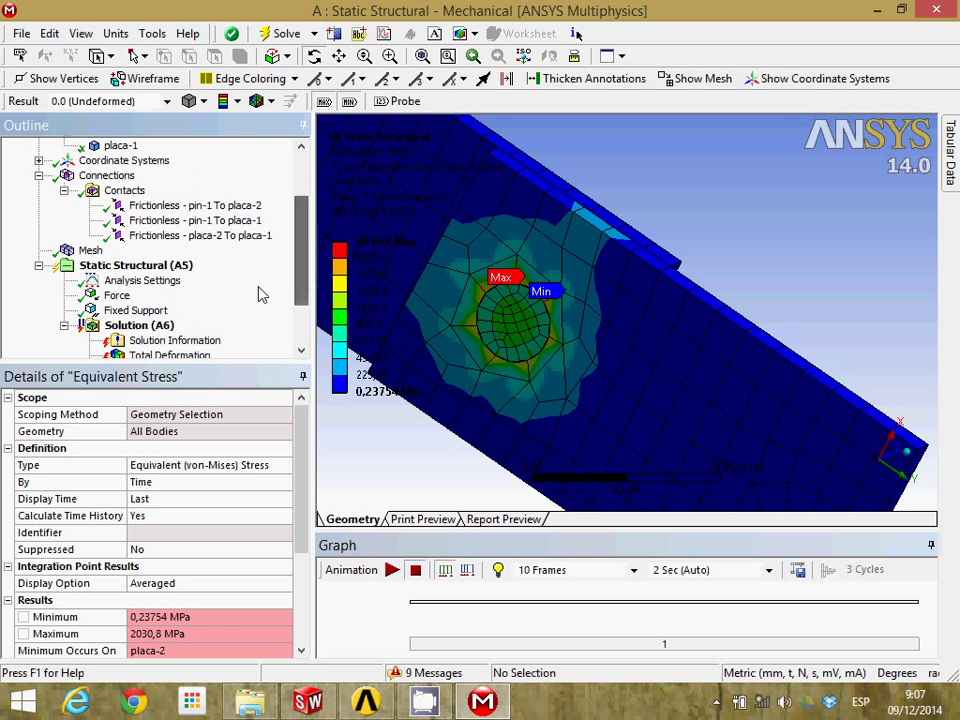
drag(303, 260, 309, 228)
scroll(309, 228, down, 1)
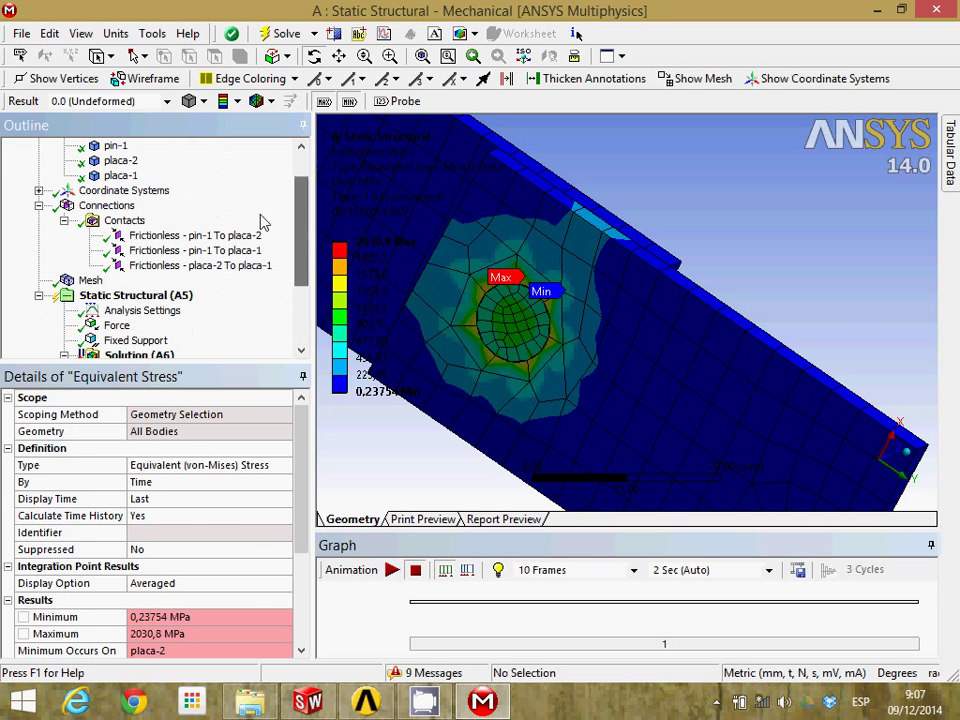
click(225, 237)
click(262, 516)
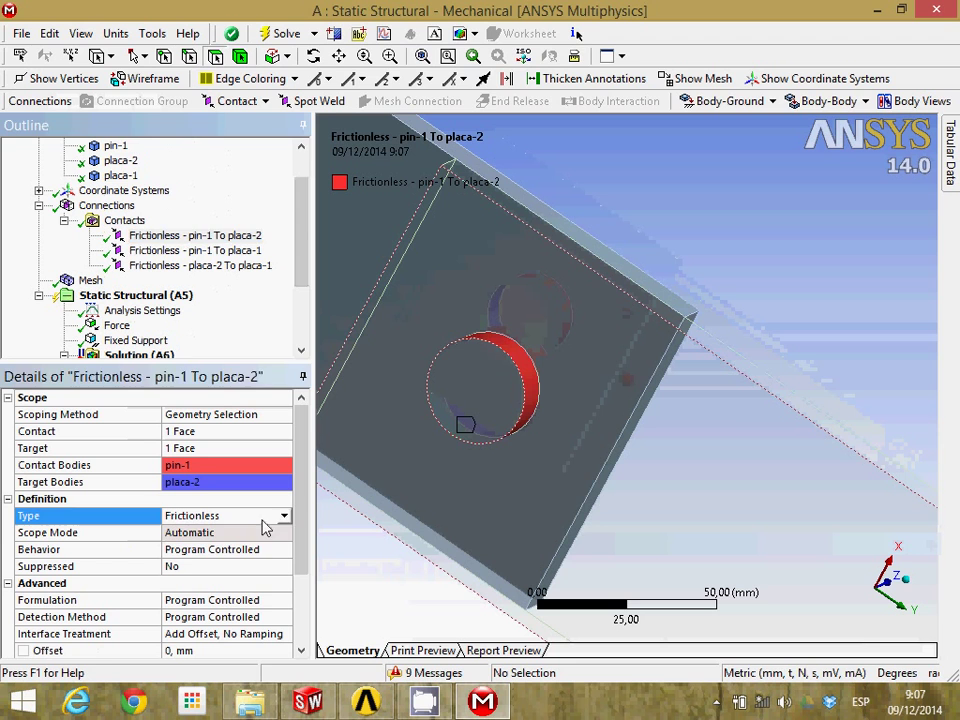
click(284, 516)
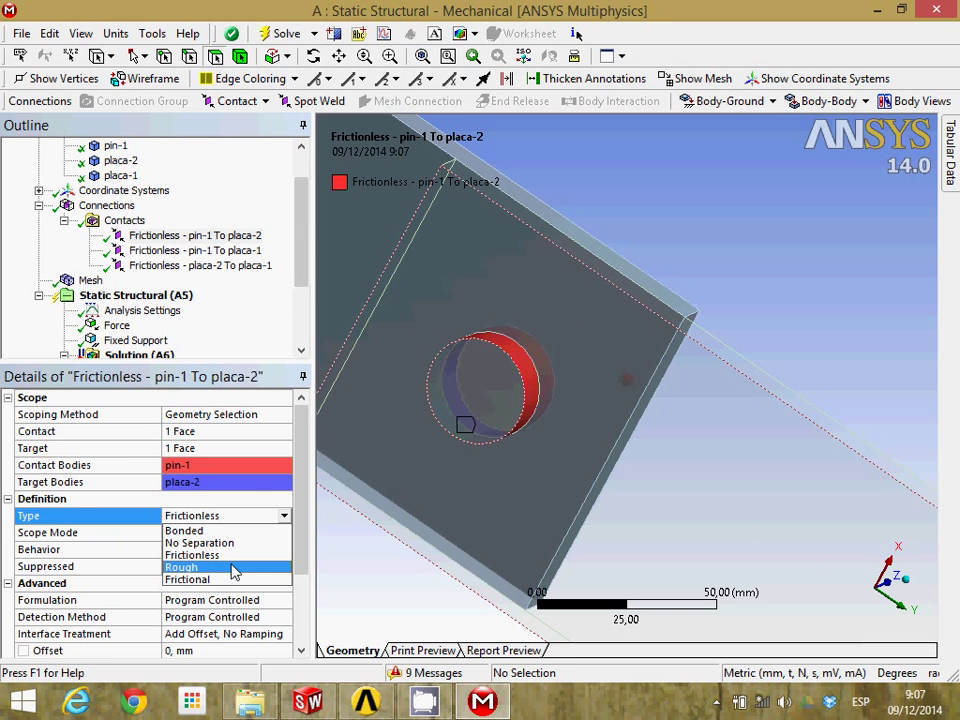
click(232, 568)
Set the contact type between pin-1 and placa-1 back to Rough
click(255, 251)
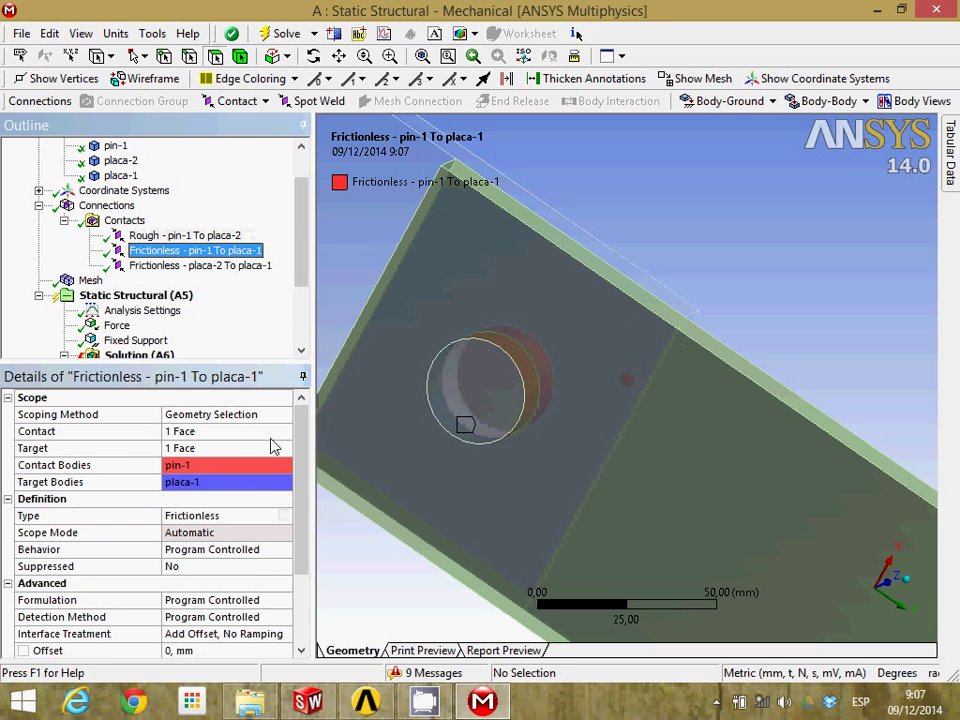
click(284, 516)
click(284, 516)
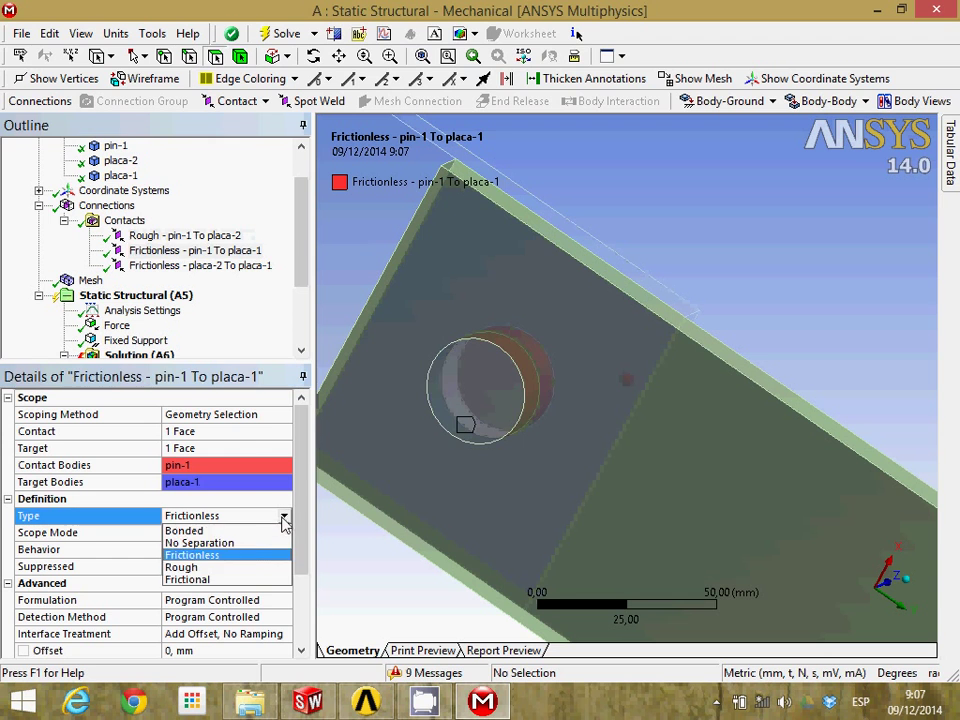
click(214, 570)
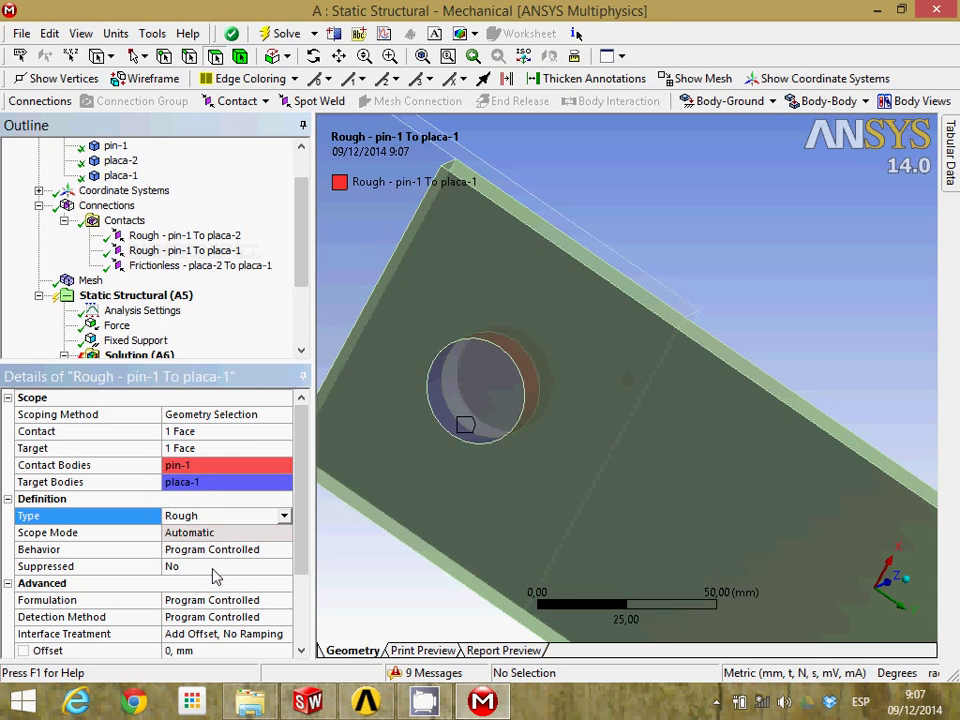
Add a mesh Method control and scope it to all three bodies: the pin and both plates
middle_drag(561, 140, 754, 304)
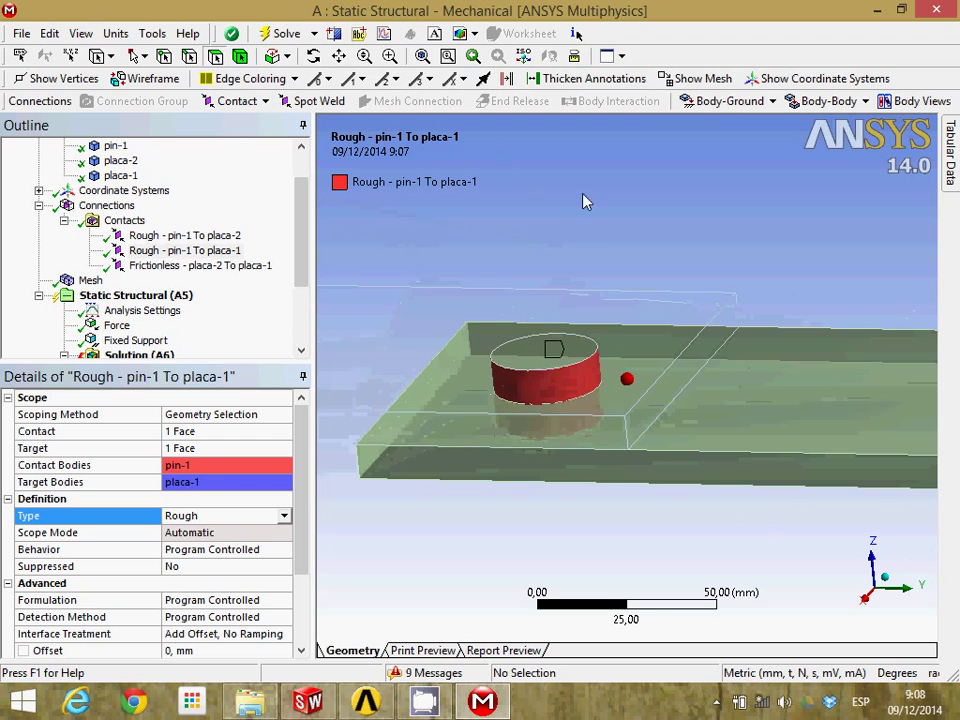
scroll(598, 197, down, 4)
middle_drag(604, 242, 452, 178)
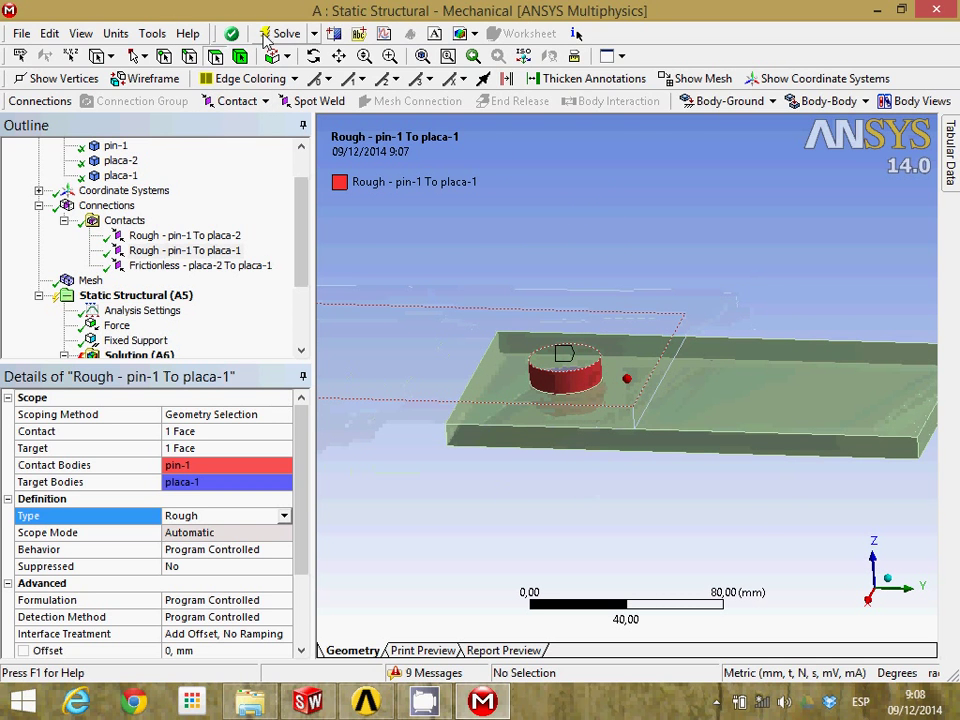
click(304, 221)
scroll(240, 170, up, 1)
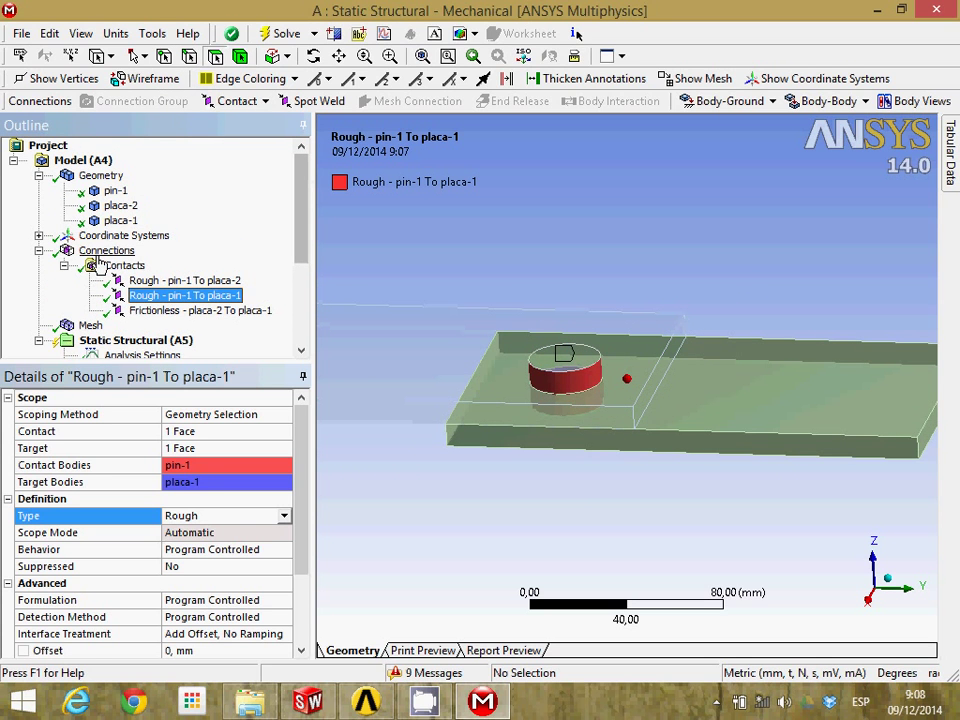
click(90, 325)
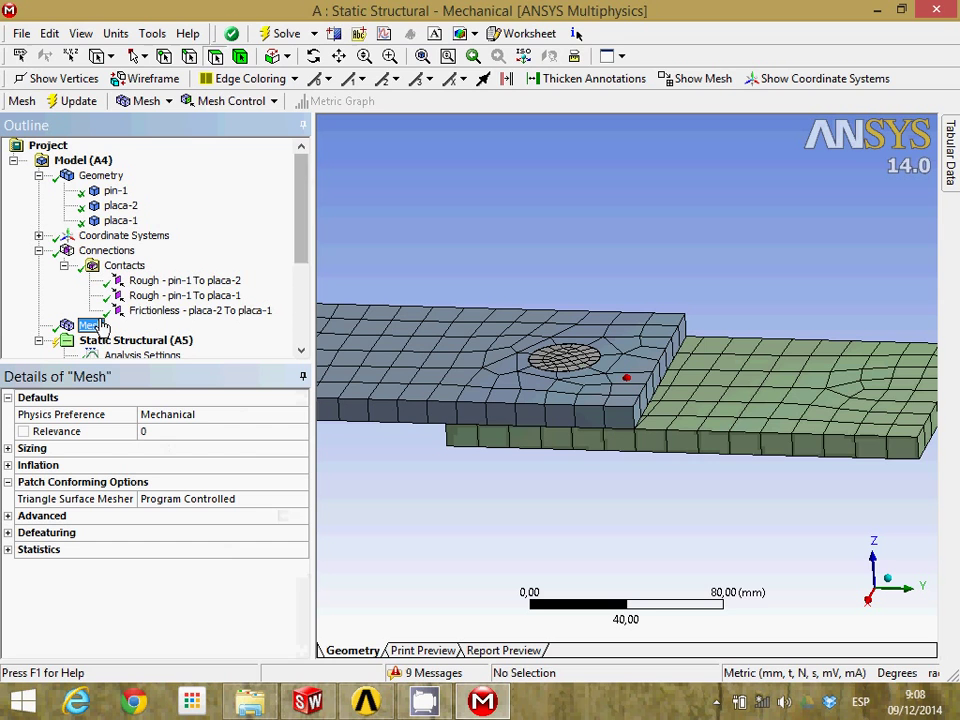
click(271, 103)
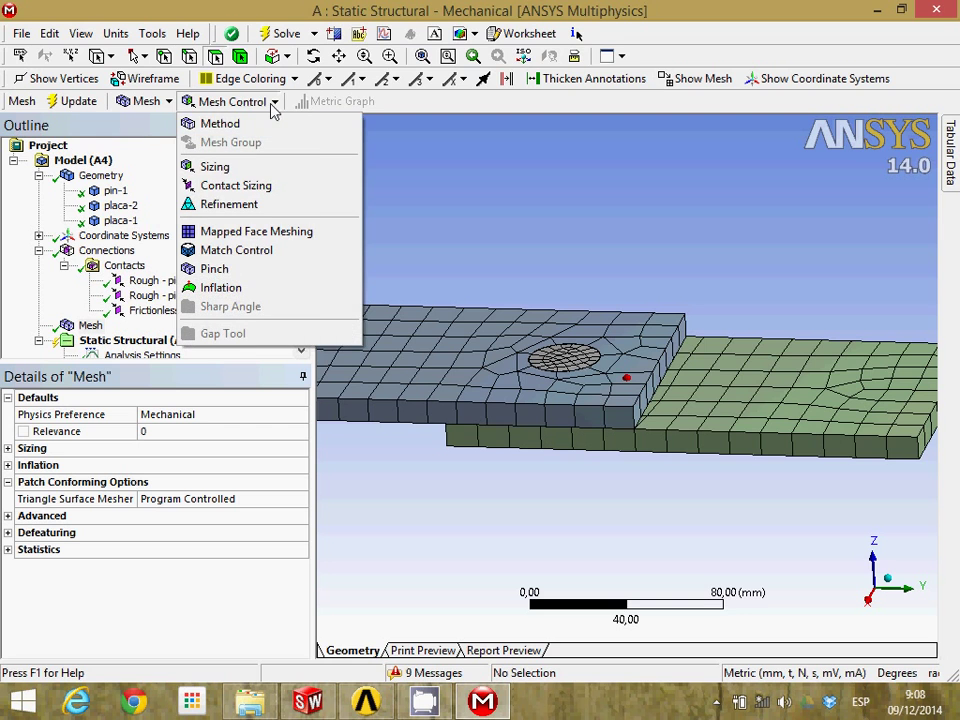
click(258, 123)
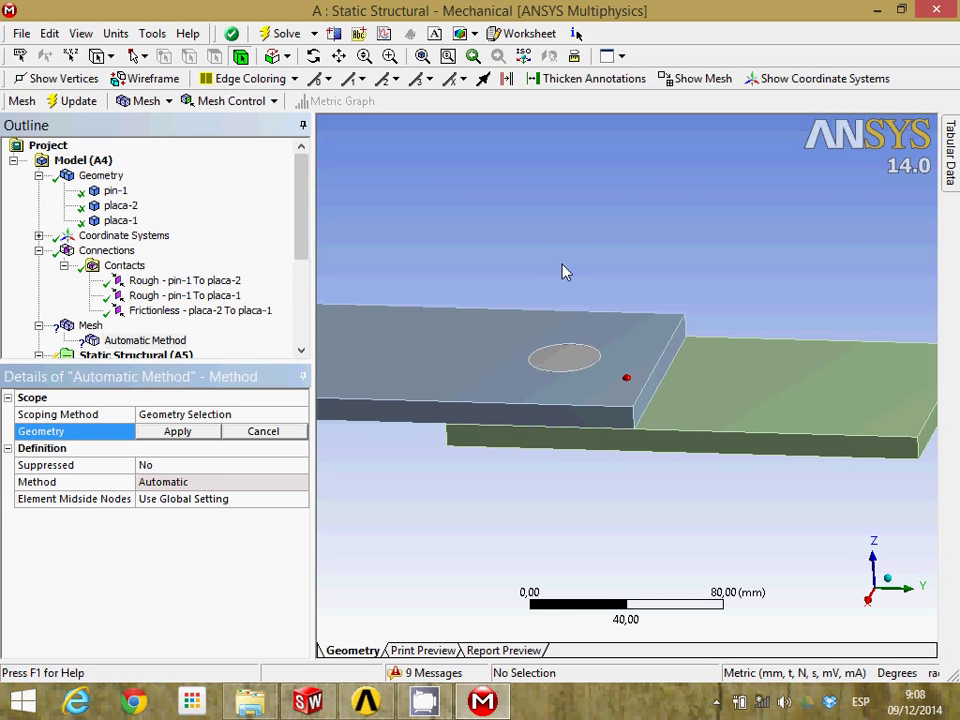
scroll(558, 280, down, 2)
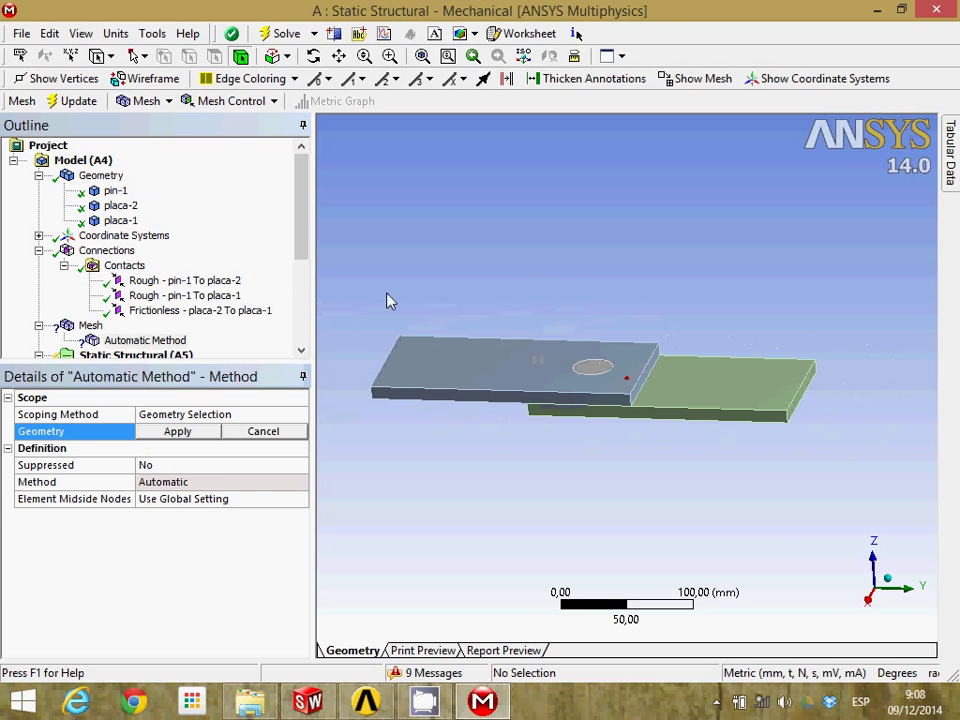
click(700, 385)
ctrl+click(579, 369)
ctrl+click(611, 381)
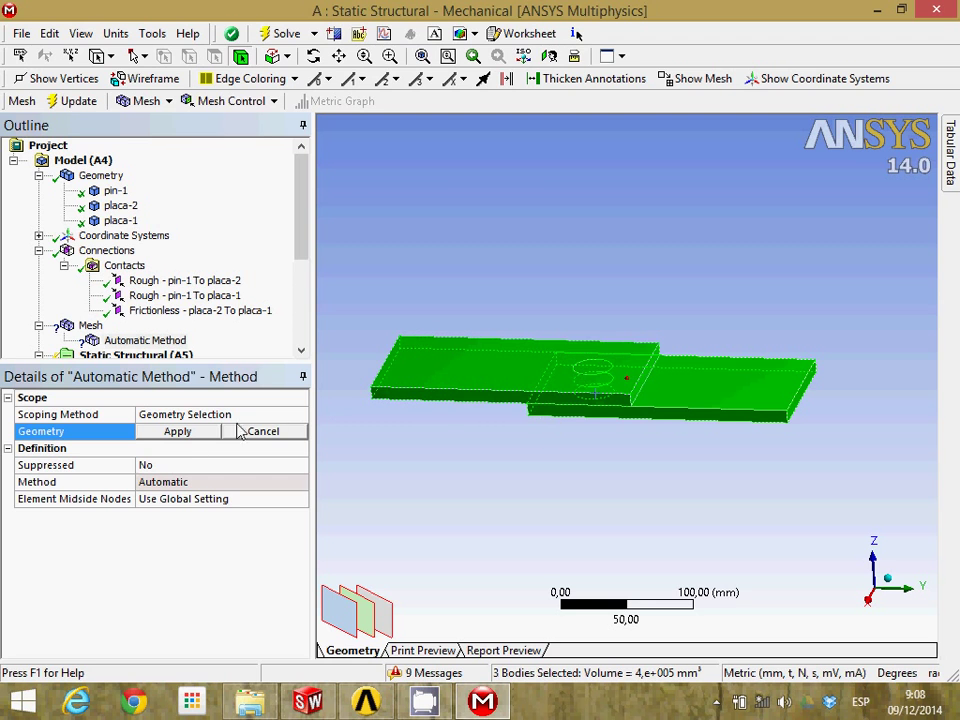
click(178, 431)
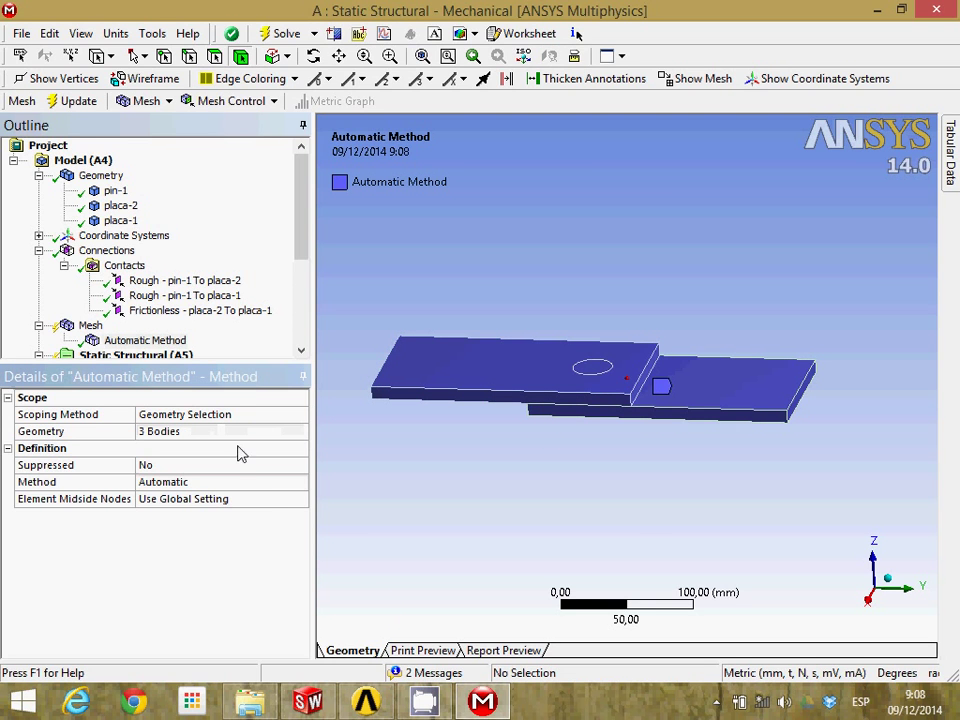
Set the meshing method for the three bodies to MultiZone
click(272, 482)
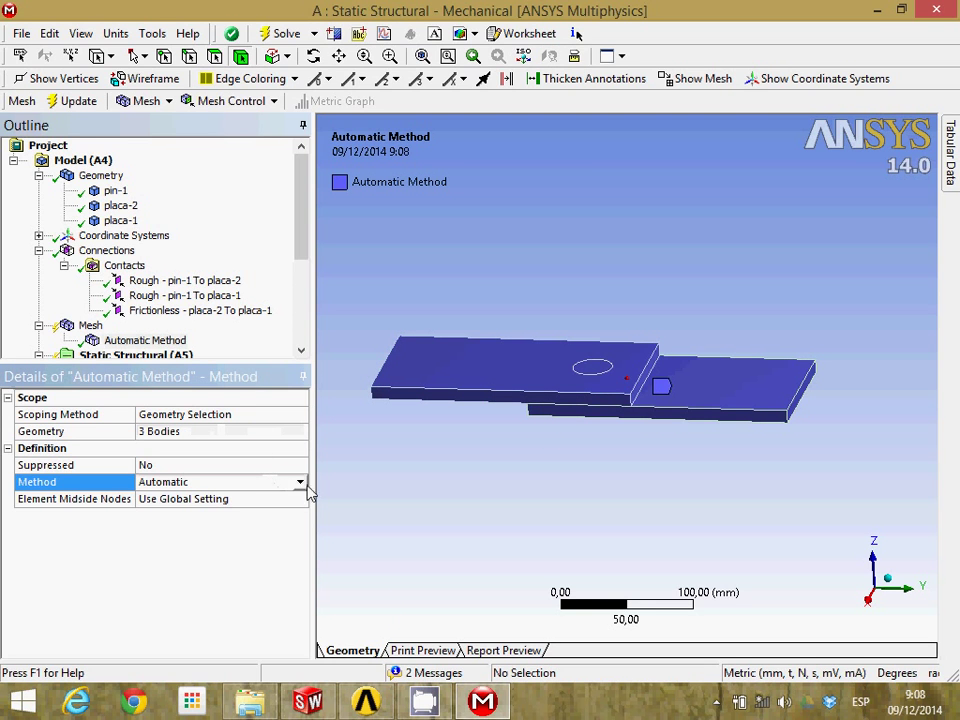
click(300, 482)
click(273, 546)
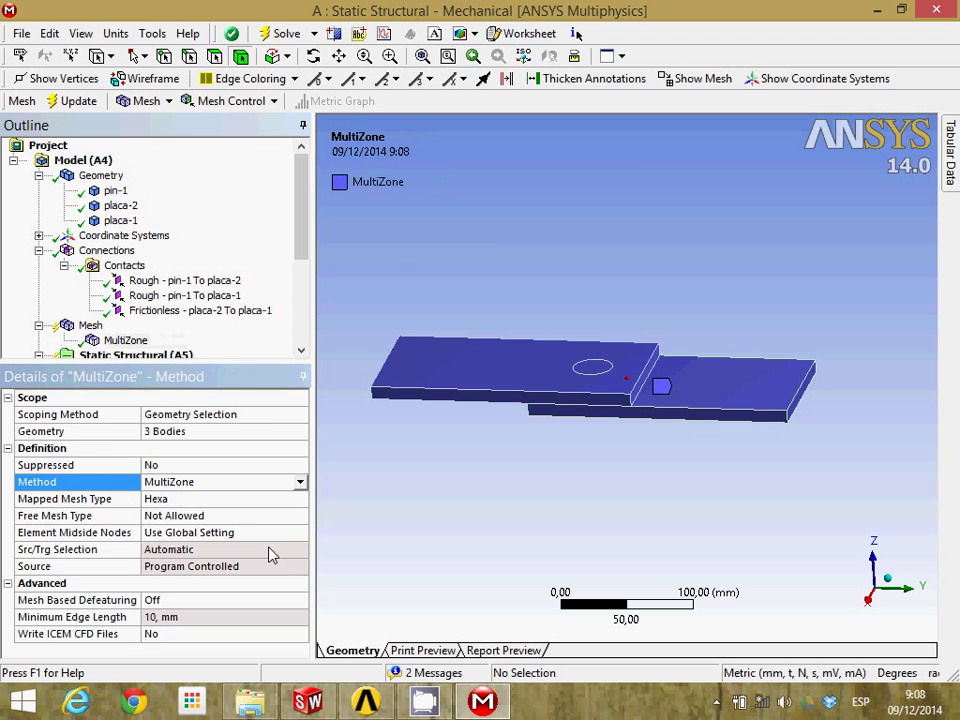
Update the mesh with the MultiZone method and display the mesh on the plates and pin
click(72, 101)
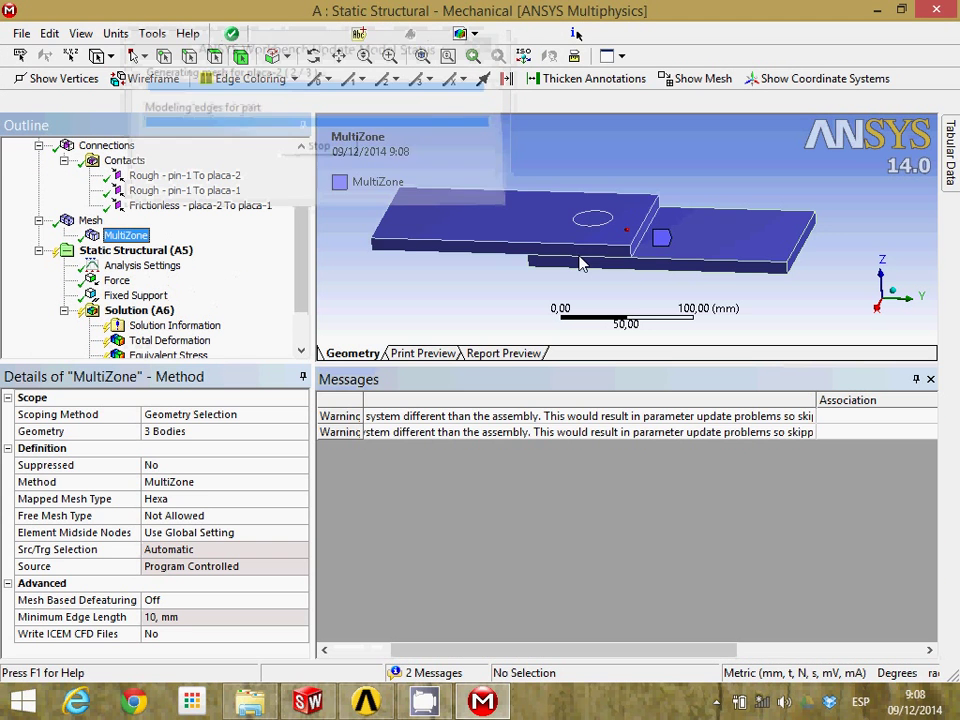
mouse_move(564, 161)
middle_down()
mouse_move(578, 185)
mouse_move(574, 208)
mouse_move(566, 167)
middle_up()
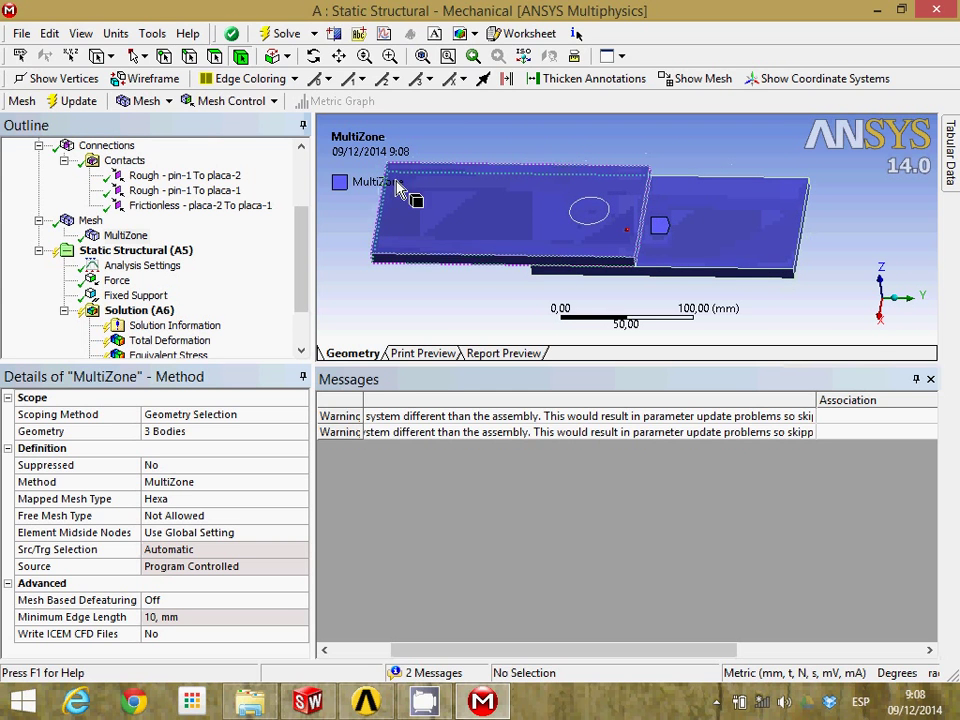
click(124, 236)
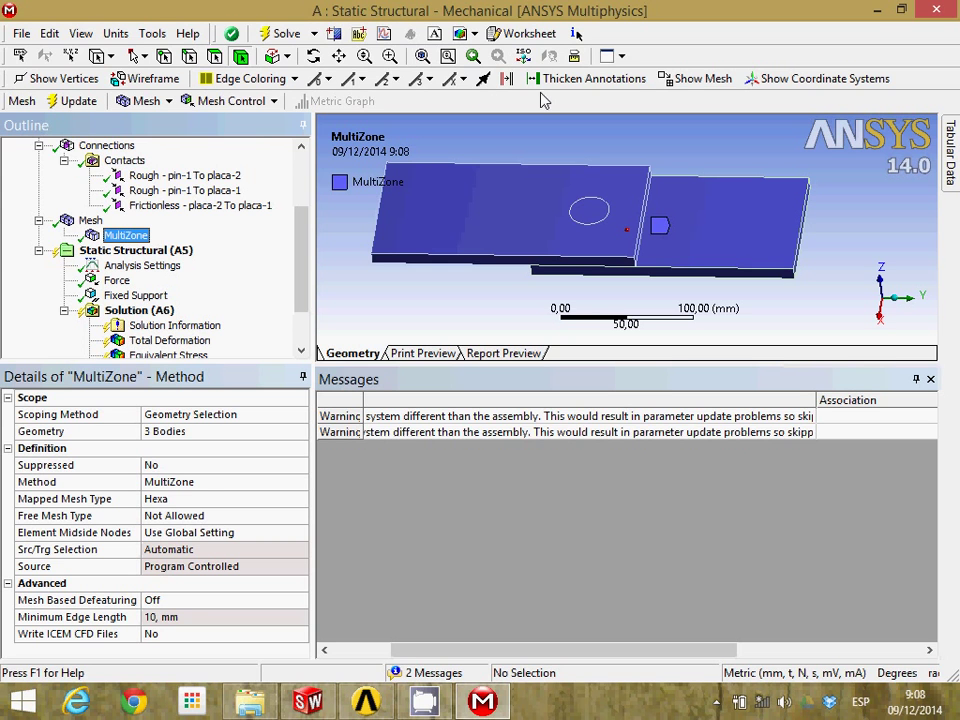
middle_drag(610, 160, 612, 248)
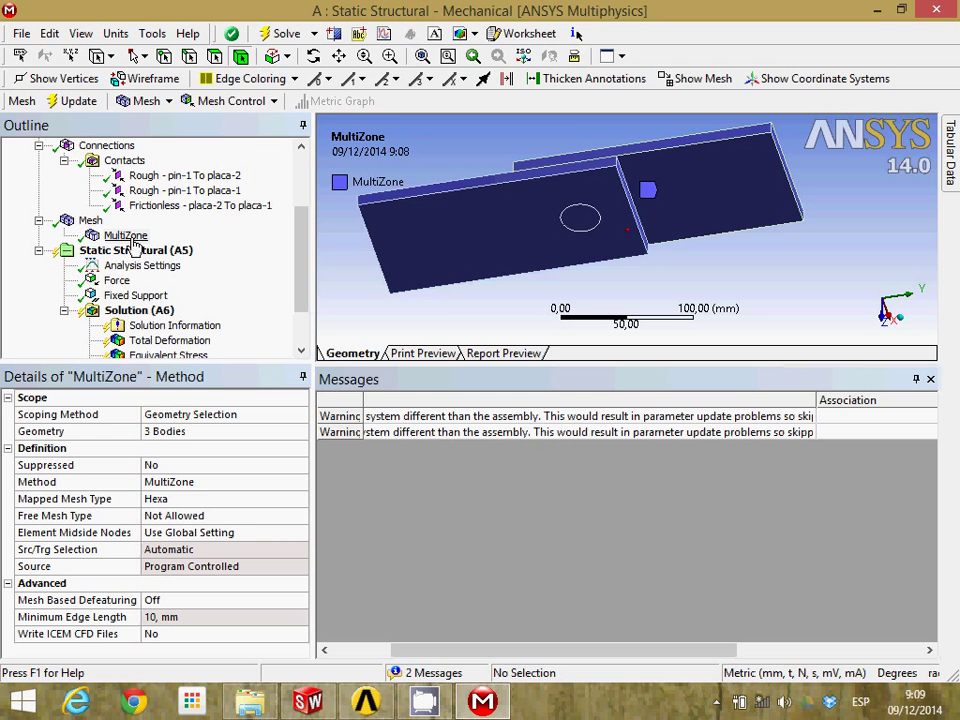
click(670, 79)
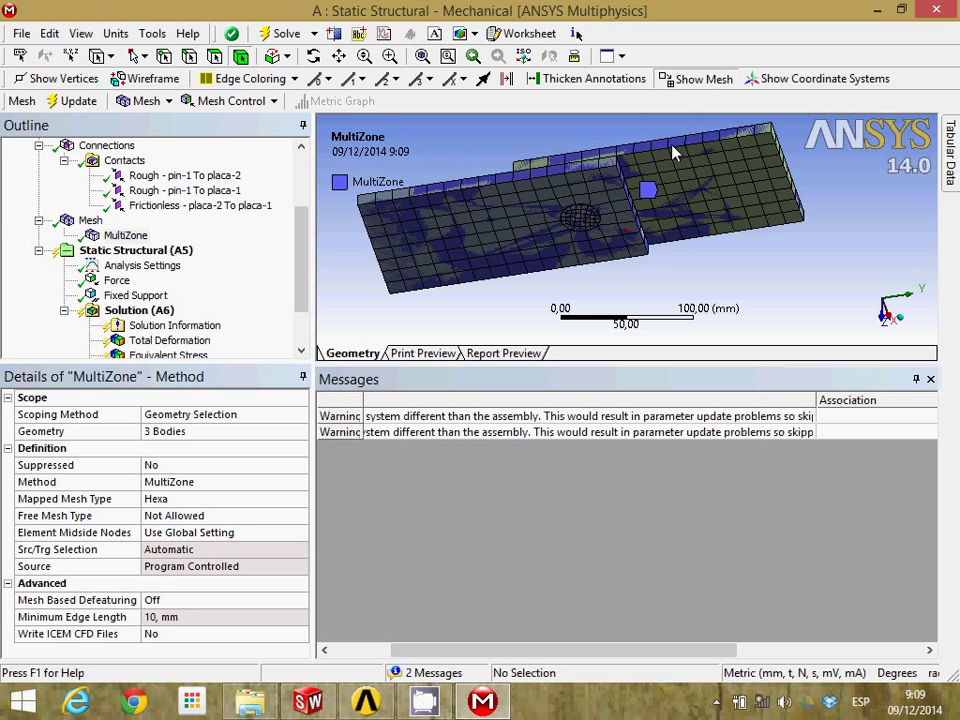